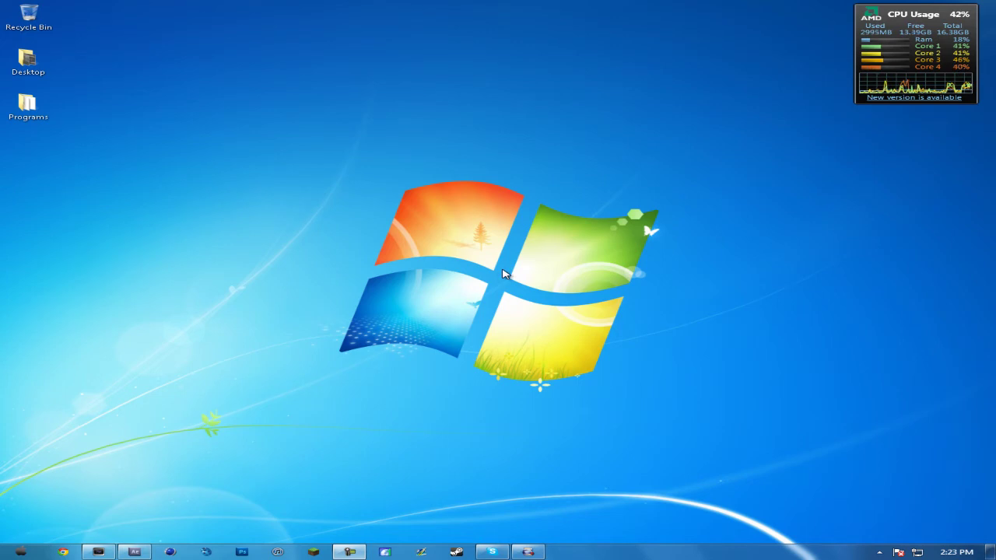
- Switch to ArcSoft Capture Module and set the format's quality to a 13.5 Mbps Constant Bitrate
click(543, 553)
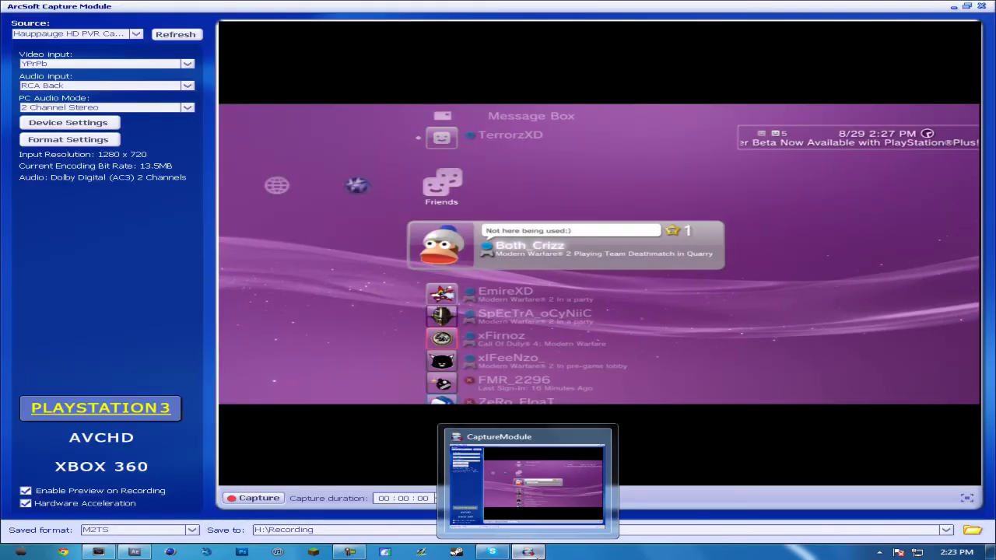
click(66, 141)
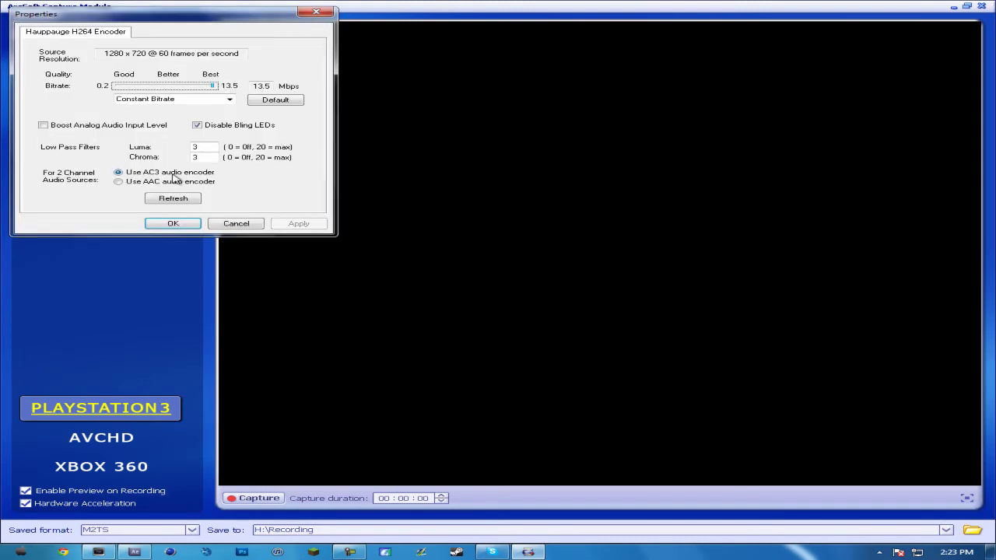
click(198, 87)
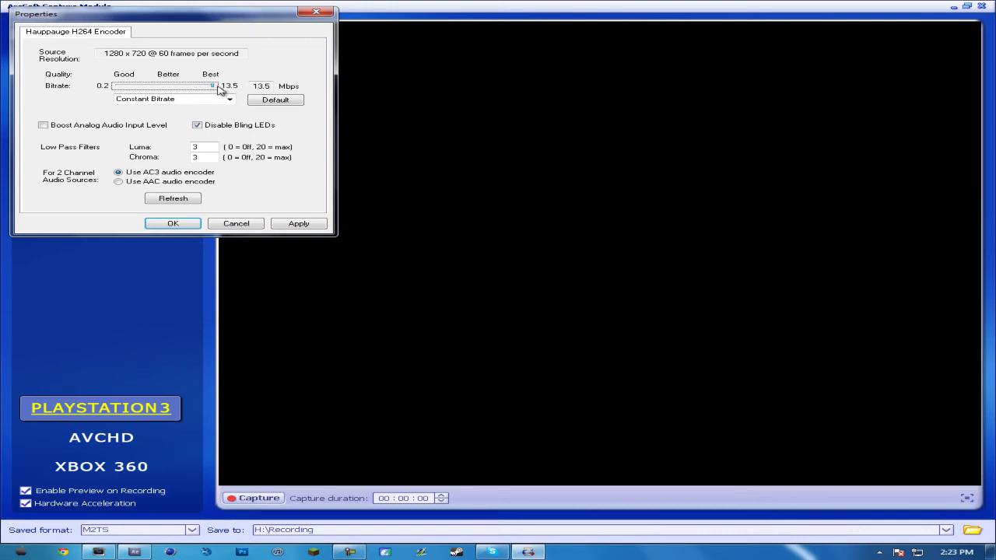
click(230, 100)
click(230, 100)
click(230, 102)
click(219, 116)
click(222, 100)
click(218, 109)
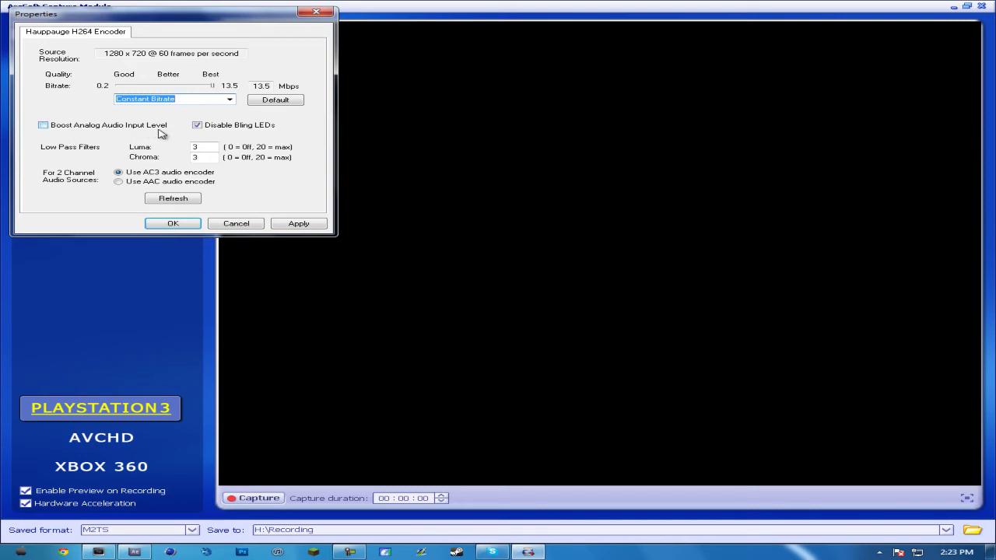
- Keep Disable Bling LEDs enabled and the Luma low pass filter at 3, and apply the format settings
click(243, 131)
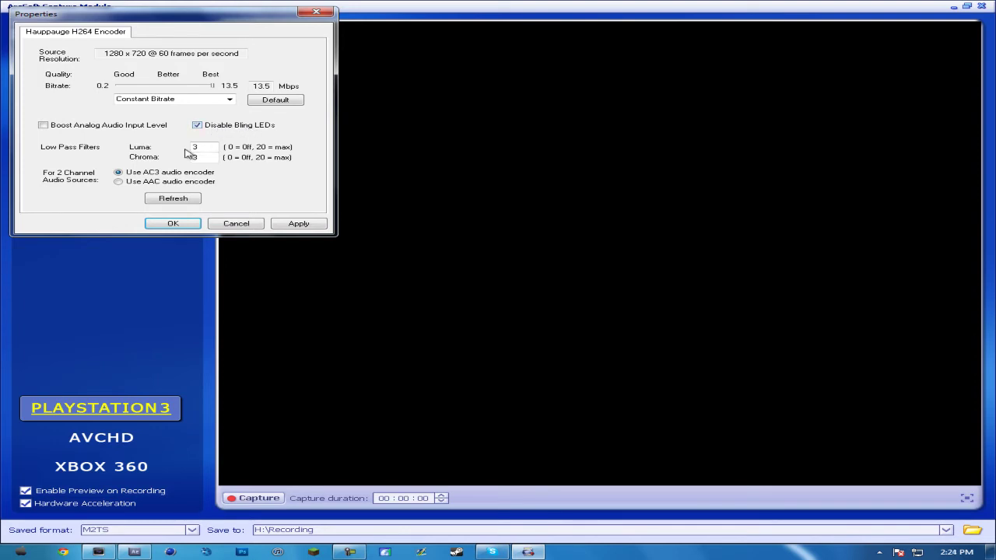
click(217, 150)
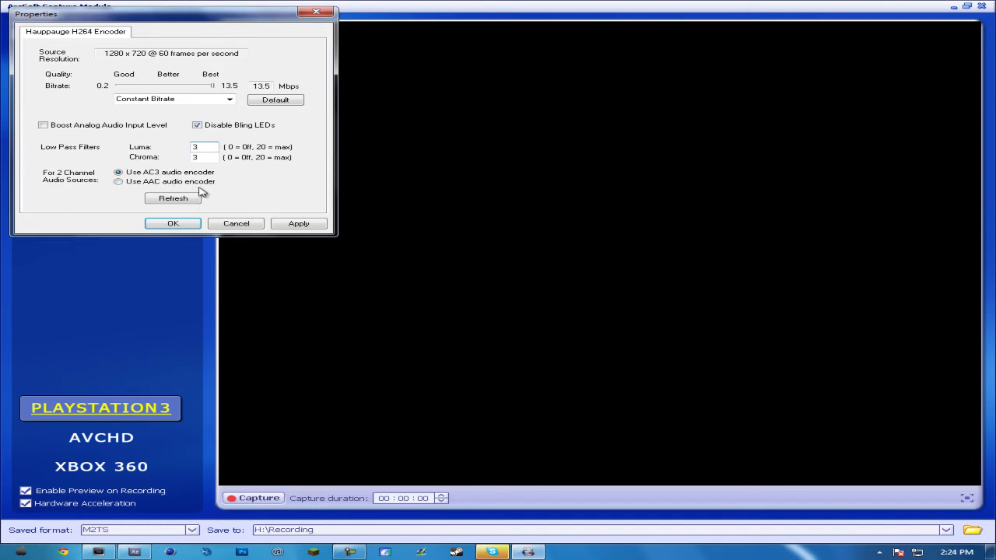
click(295, 223)
click(175, 225)
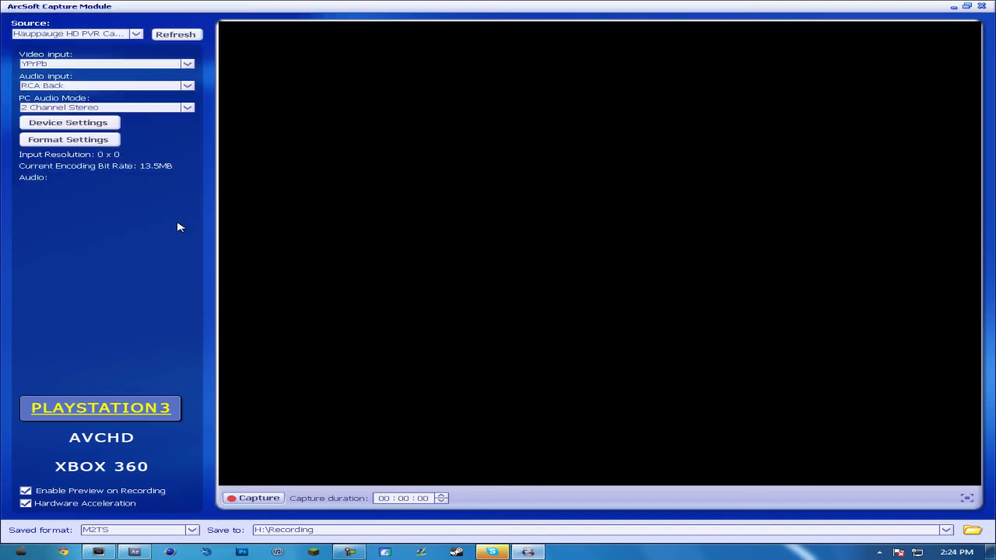
- Review the device's Video Proc Amp and Video Decoder settings, and check the video input
click(77, 123)
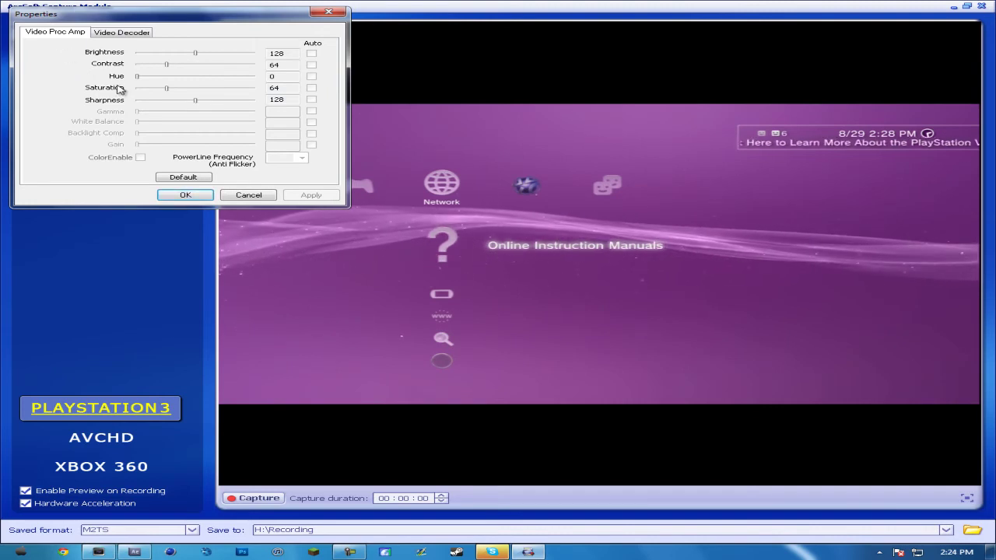
click(288, 87)
click(290, 98)
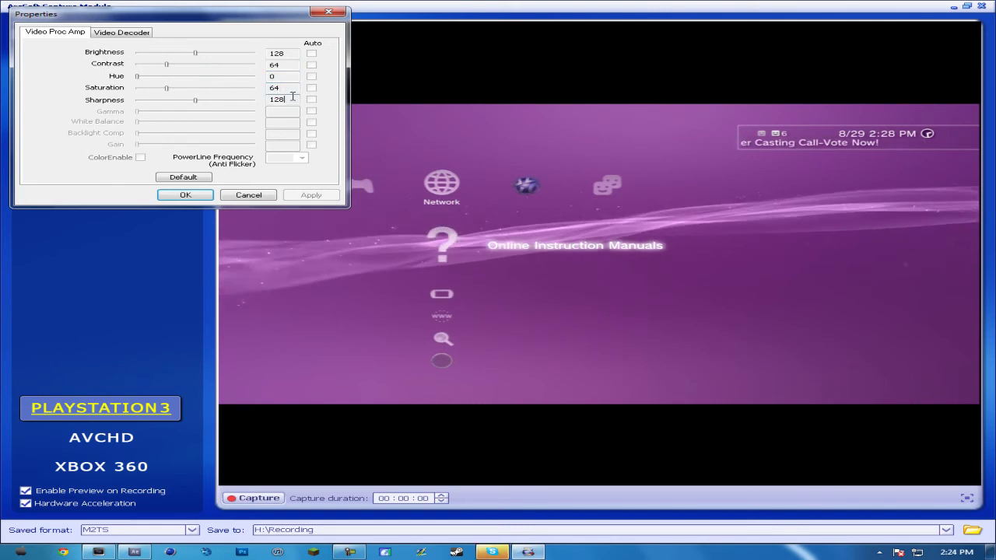
click(120, 32)
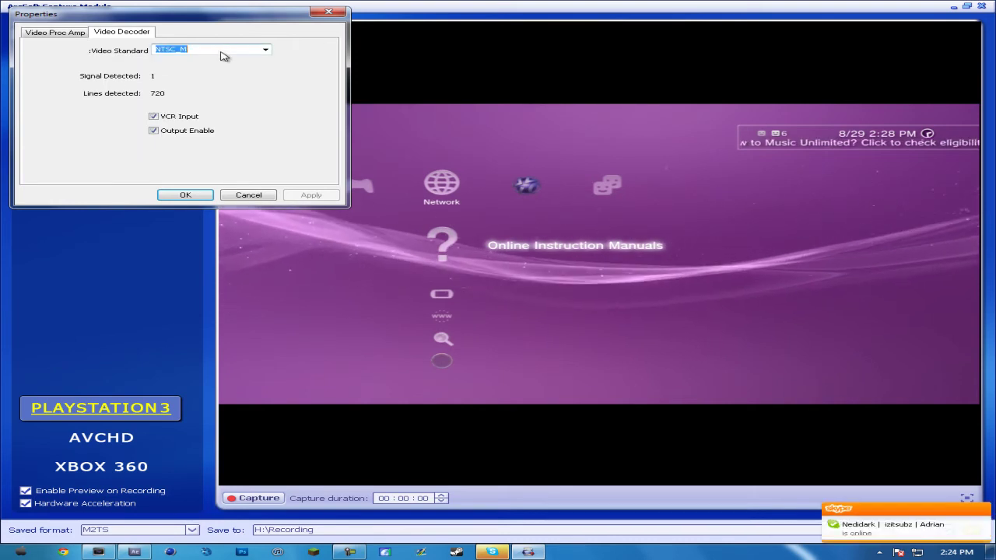
click(205, 196)
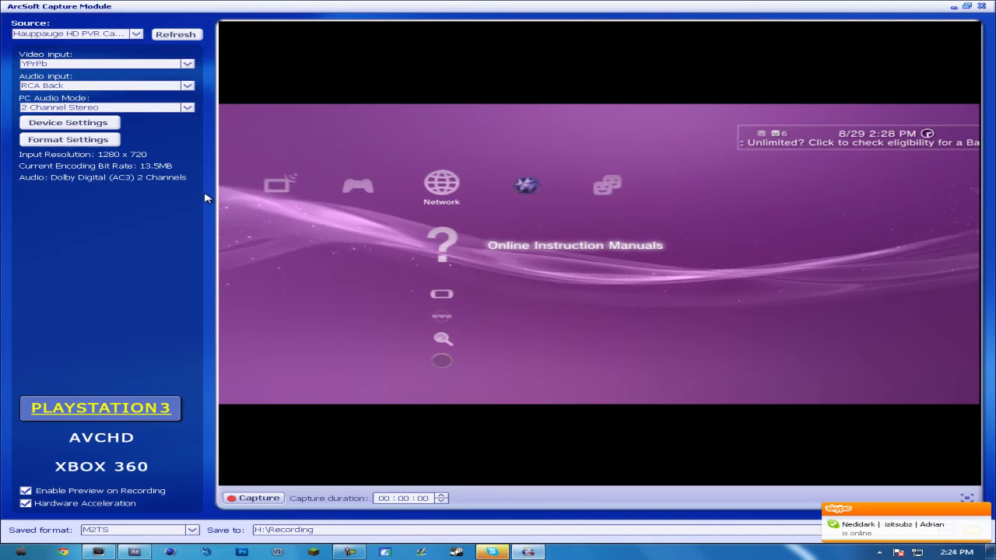
click(47, 64)
click(109, 61)
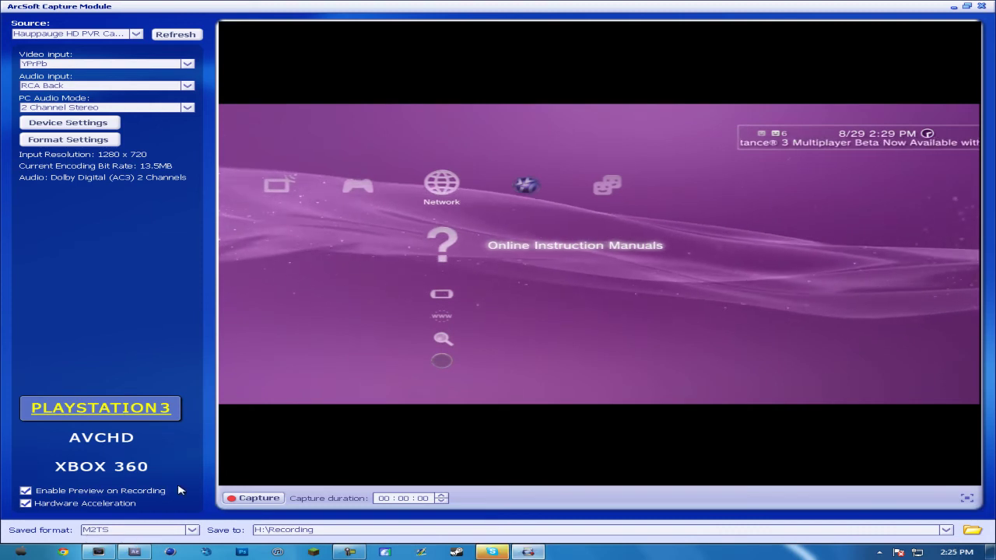
- Switch to Vegas Pro, import the recording 2011_8_29_0_10_34 from H:\Recording, and place it at the start of the timeline
click(96, 553)
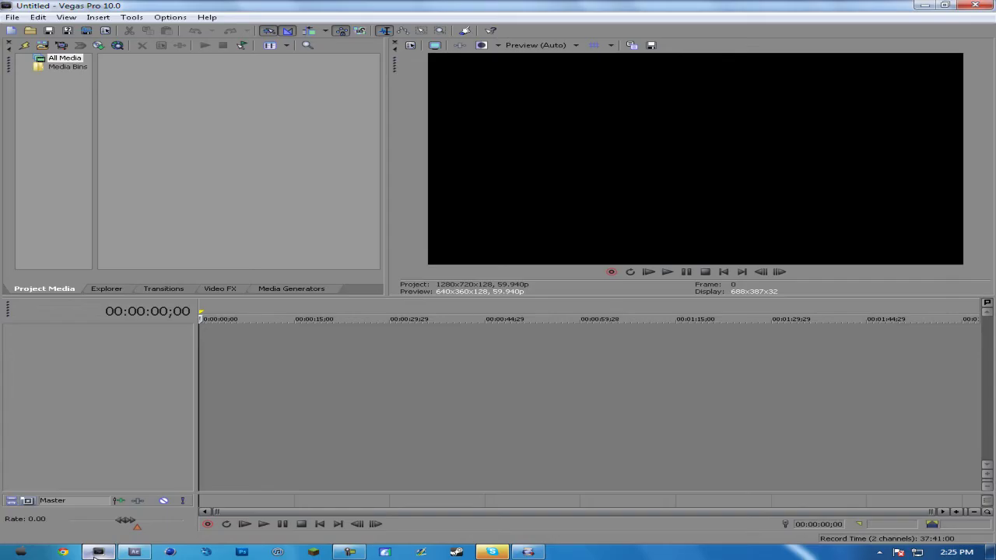
click(12, 17)
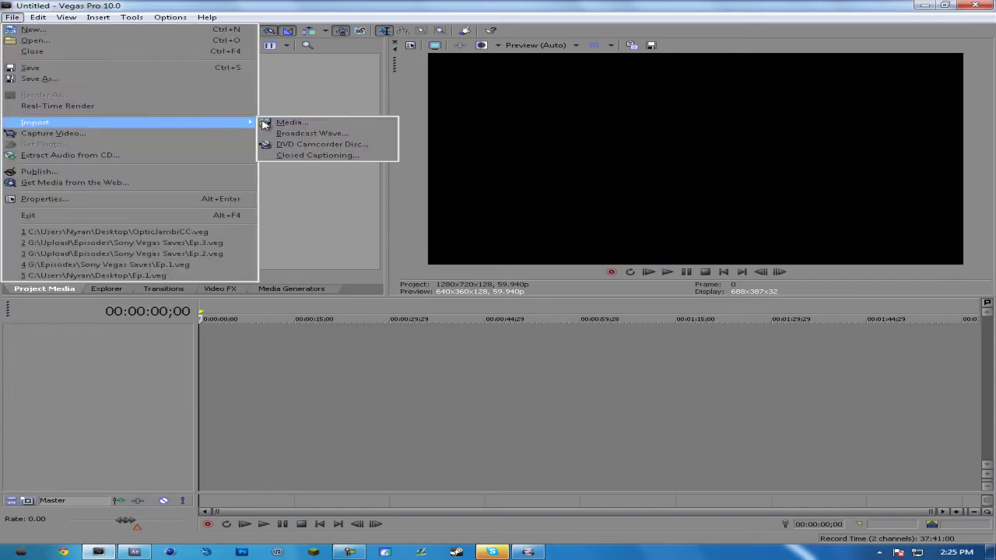
click(280, 123)
double_click(496, 213)
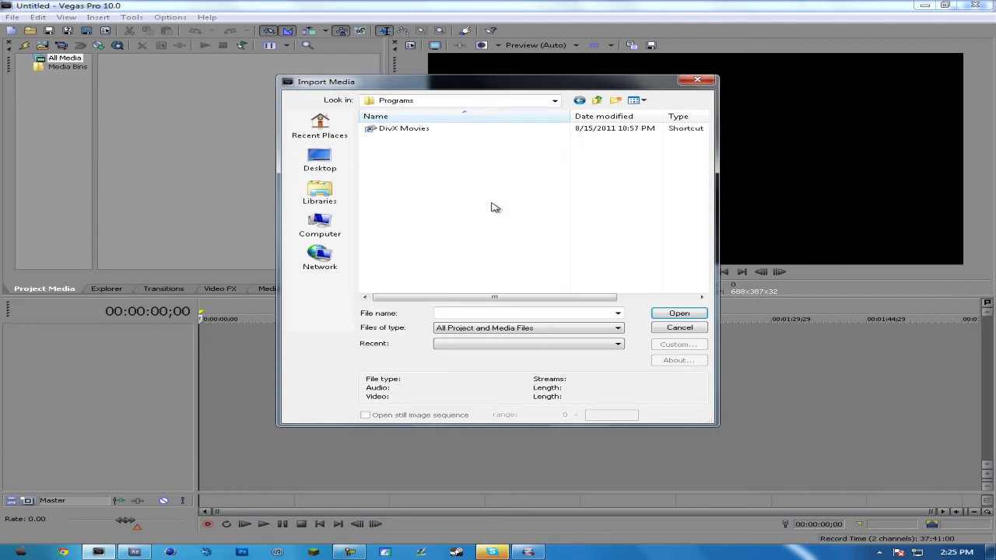
click(597, 101)
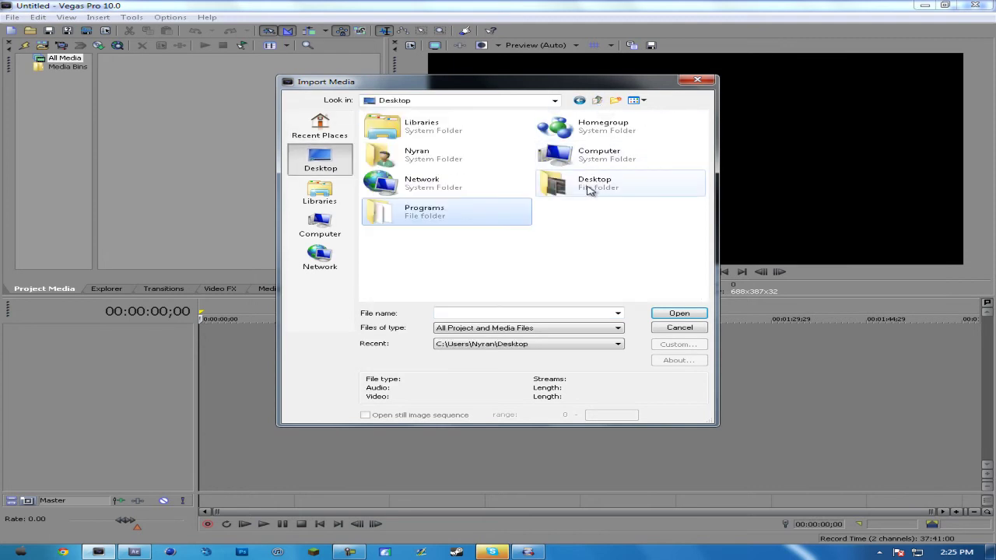
double_click(589, 187)
click(337, 224)
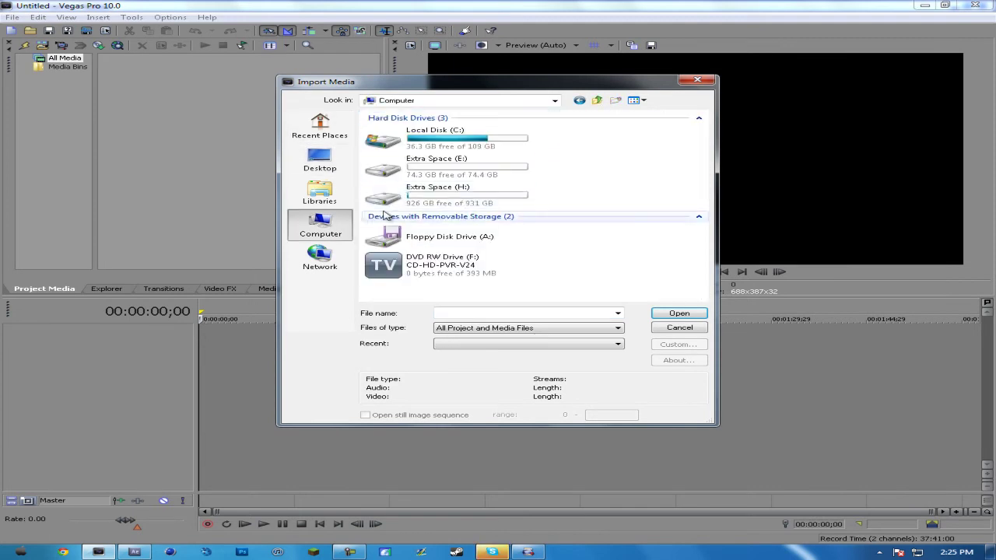
double_click(408, 195)
double_click(424, 154)
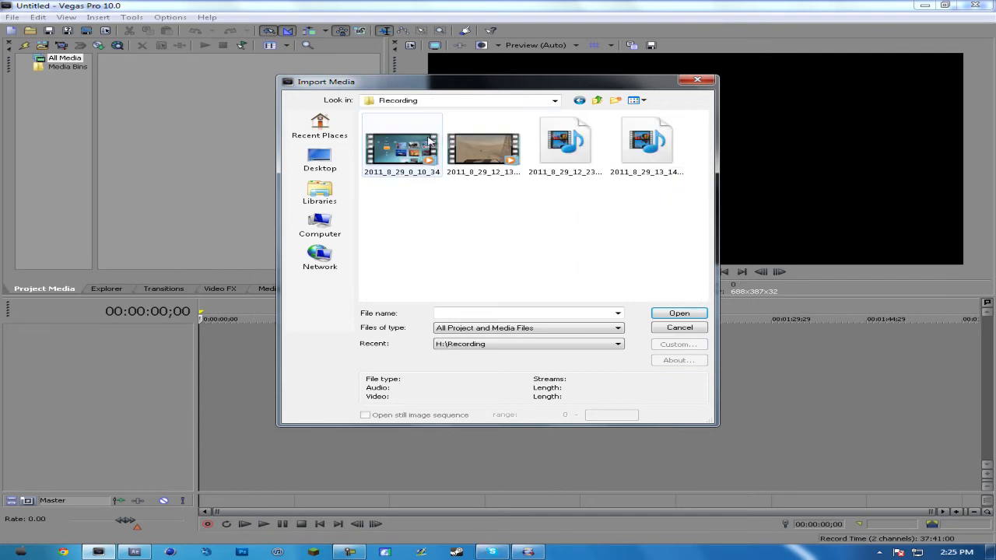
double_click(430, 140)
drag(140, 76, 215, 343)
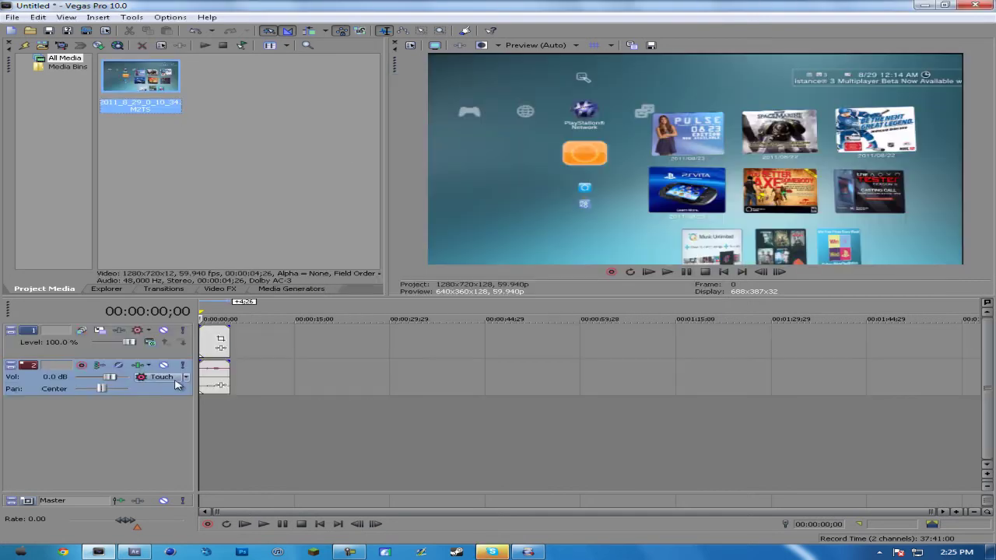
- In the video clip's event properties, turn off Maintain aspect ratio and choose Disable resample
click(208, 340)
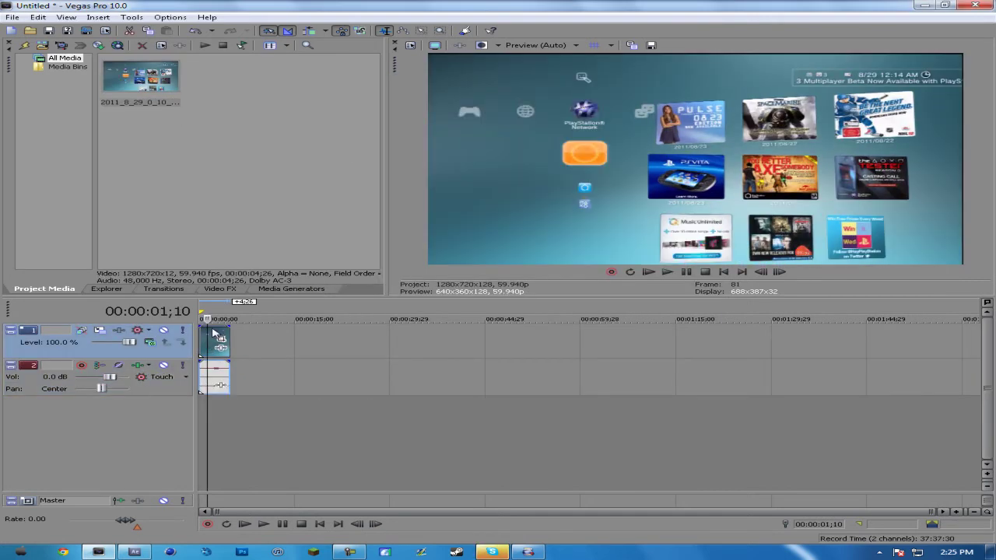
click(213, 335)
click(218, 335)
click(209, 337)
scroll(210, 339, up, 6)
click(272, 339)
right_click(273, 339)
click(311, 331)
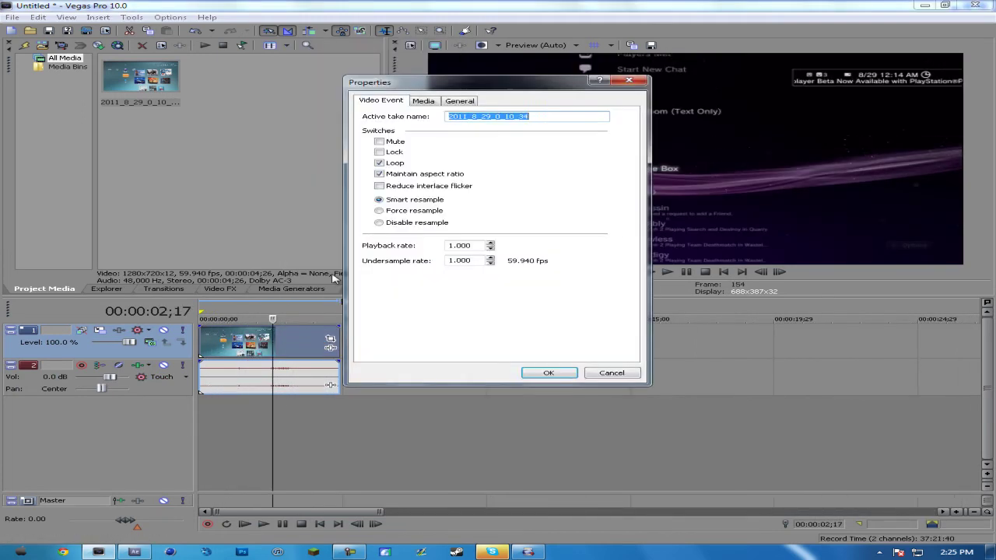
click(418, 178)
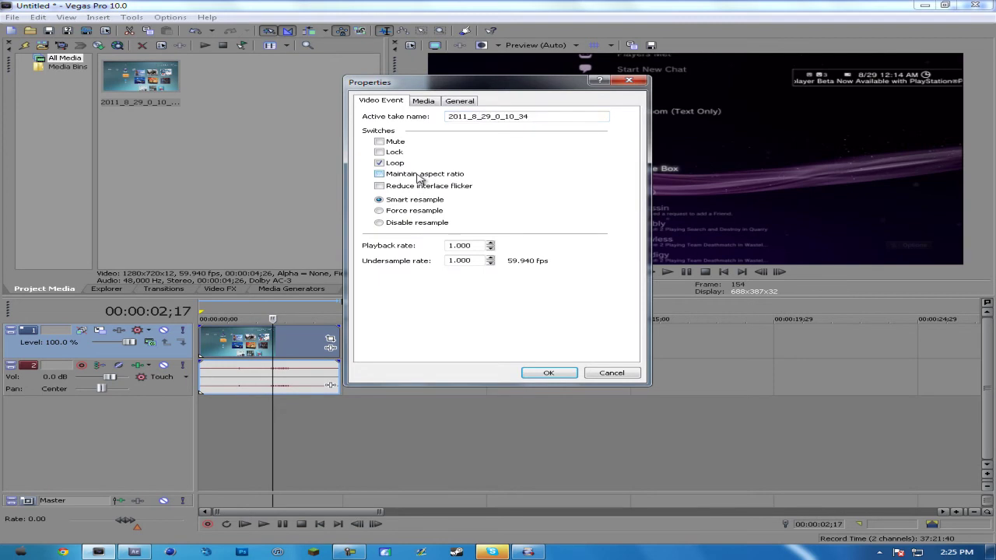
click(380, 223)
click(547, 372)
- Crop the video clip slightly with Event Pan/Crop to about 1,253 by 705 pixels, keeping the frame centered
key(space)
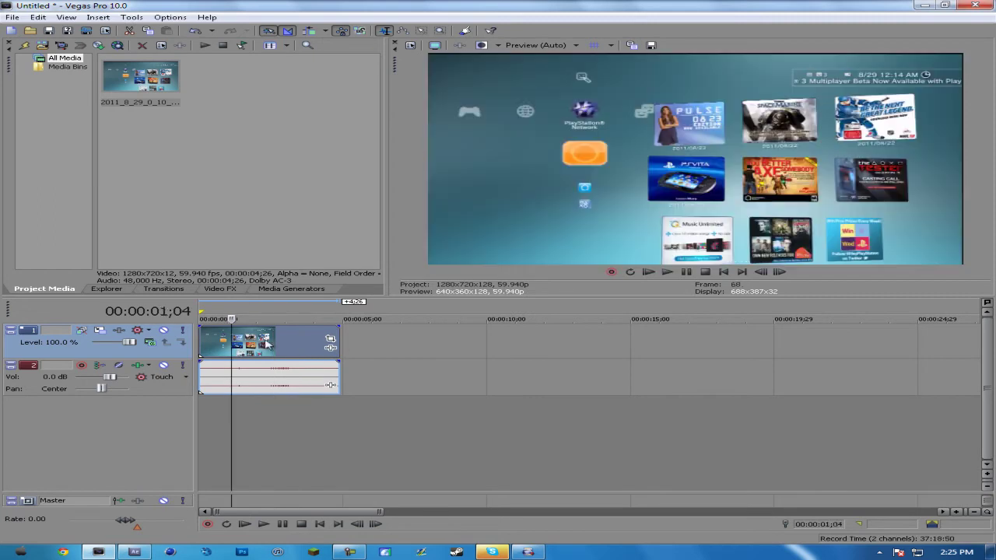
click(330, 343)
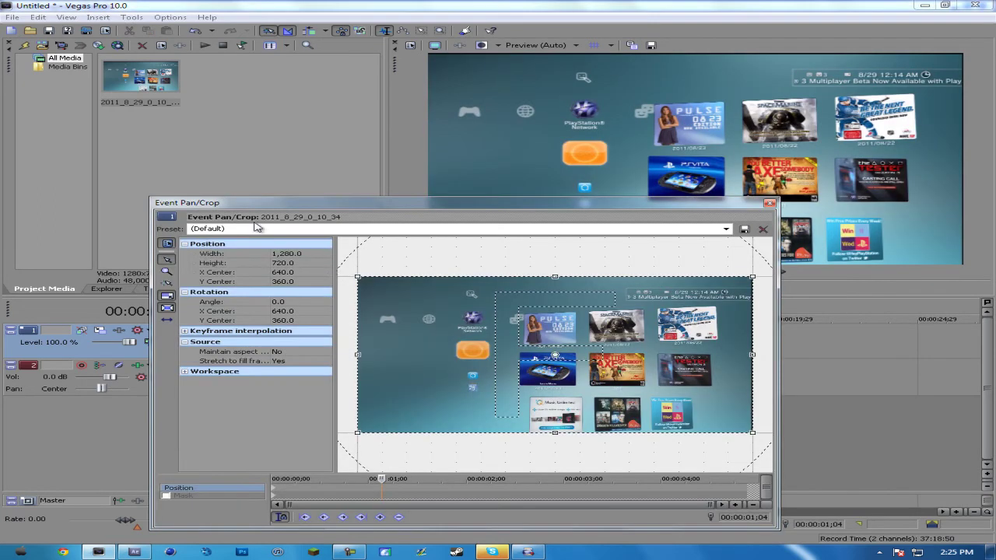
click(725, 230)
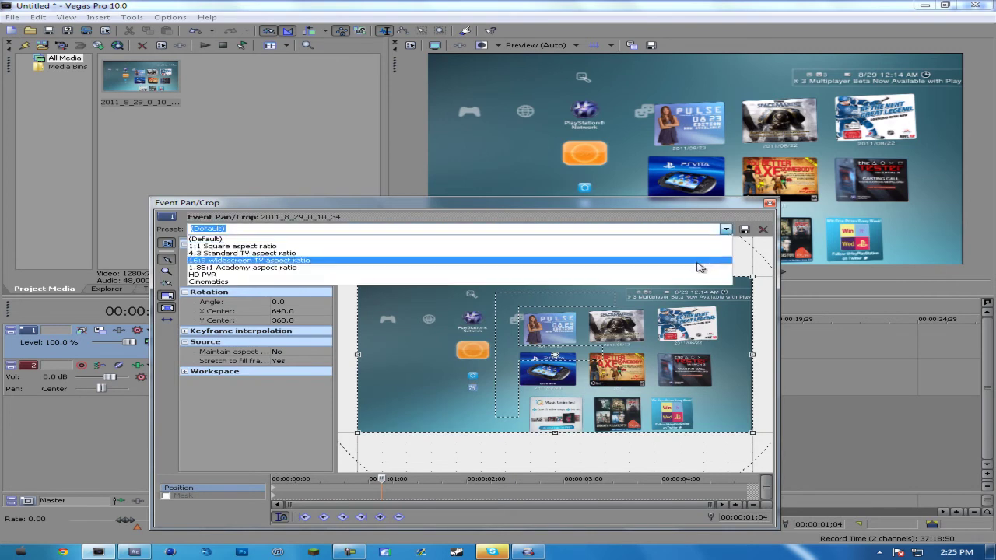
key(Escape)
right_click(660, 319)
click(684, 330)
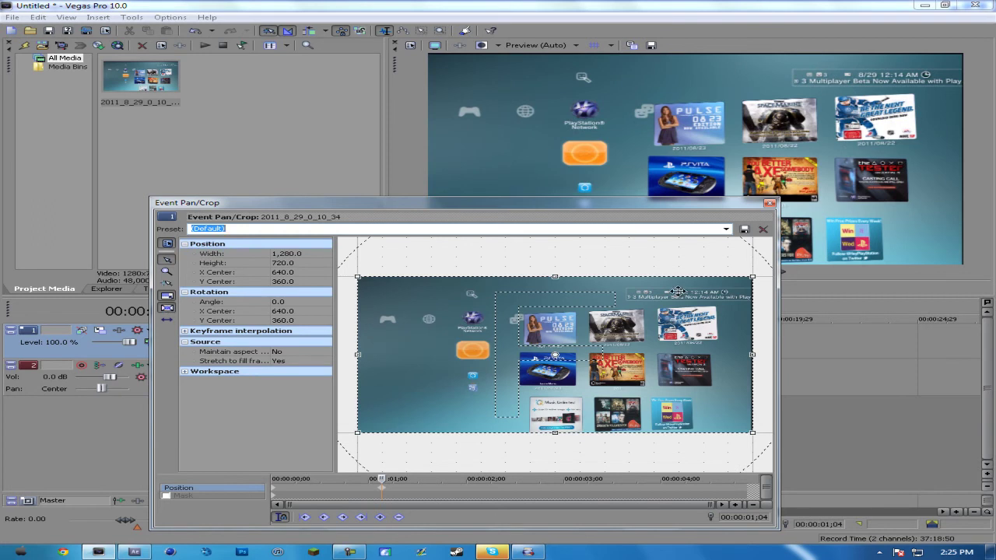
click(964, 53)
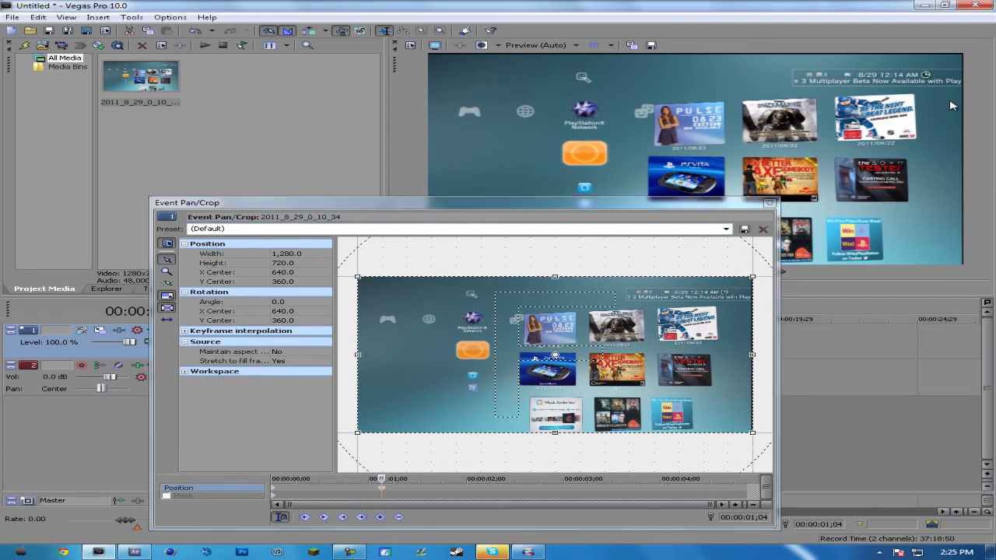
drag(752, 276, 749, 278)
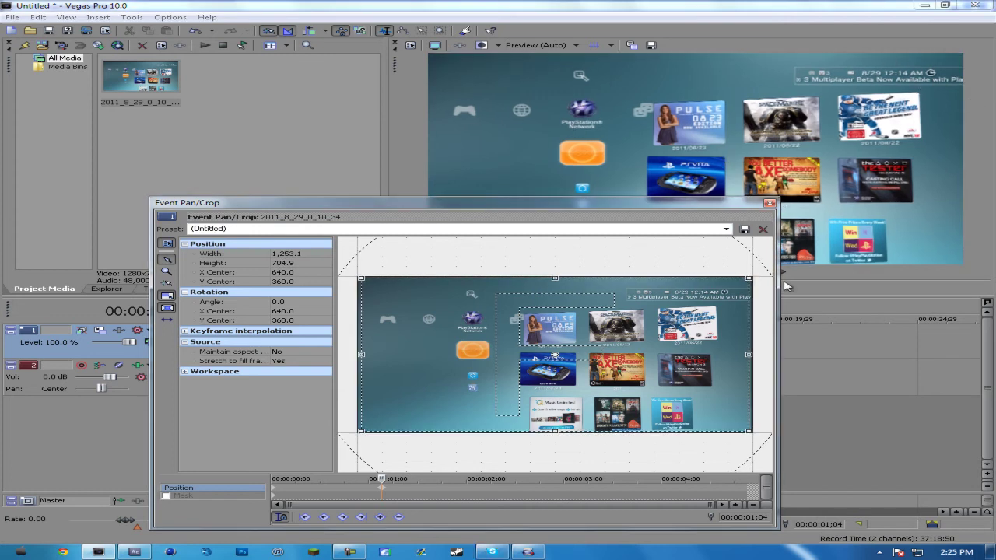
click(589, 229)
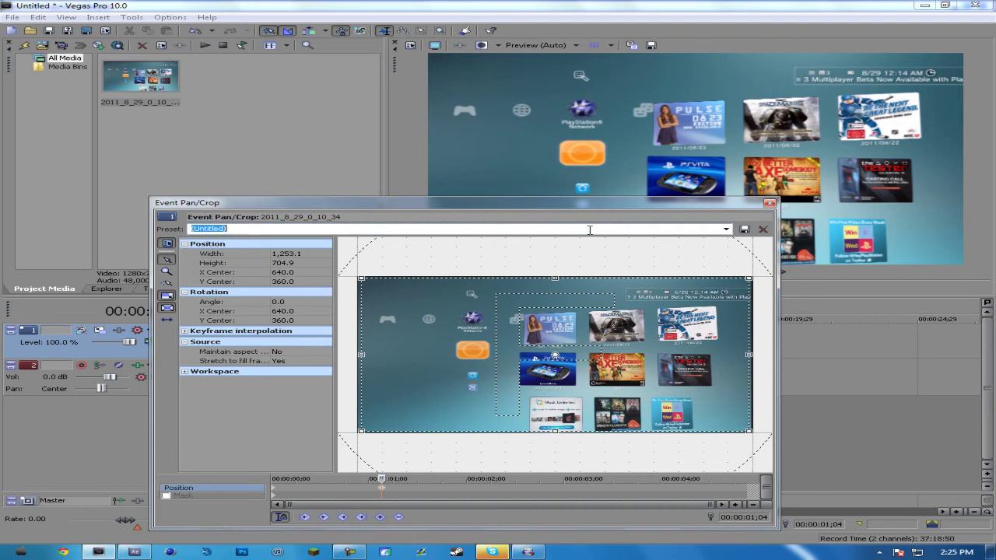
click(770, 204)
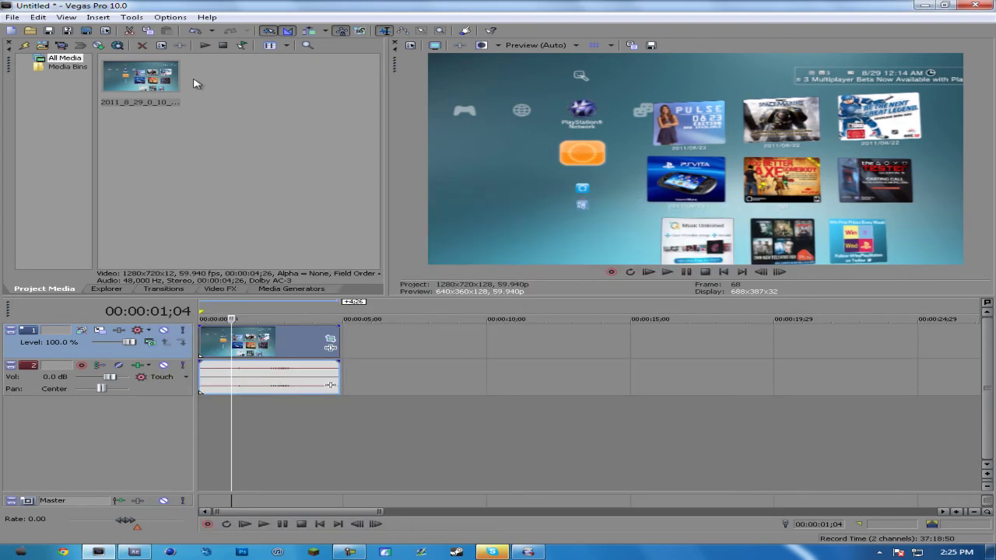
- Choose the HD 720-60p (1280x720, 59.940 fps) template in the project's video properties
click(406, 46)
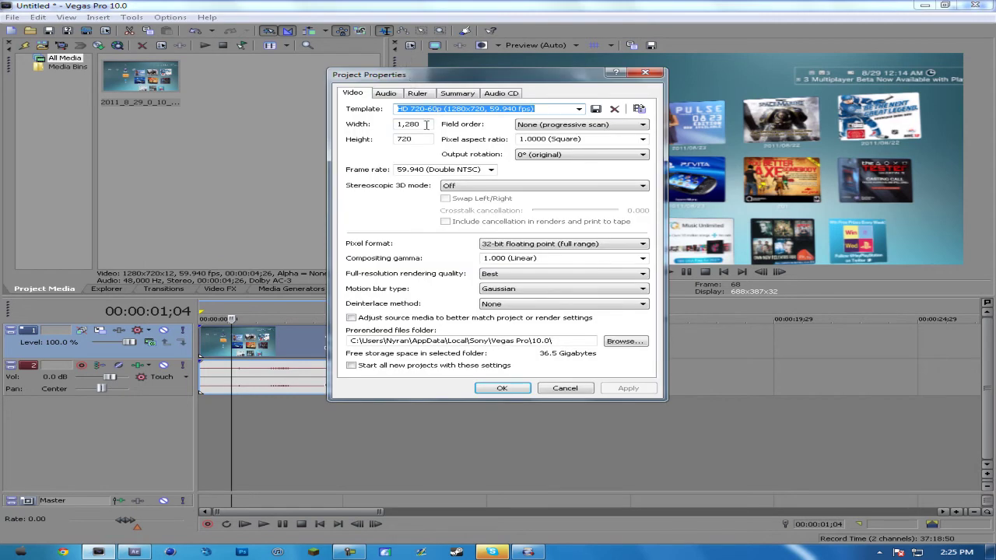
click(579, 108)
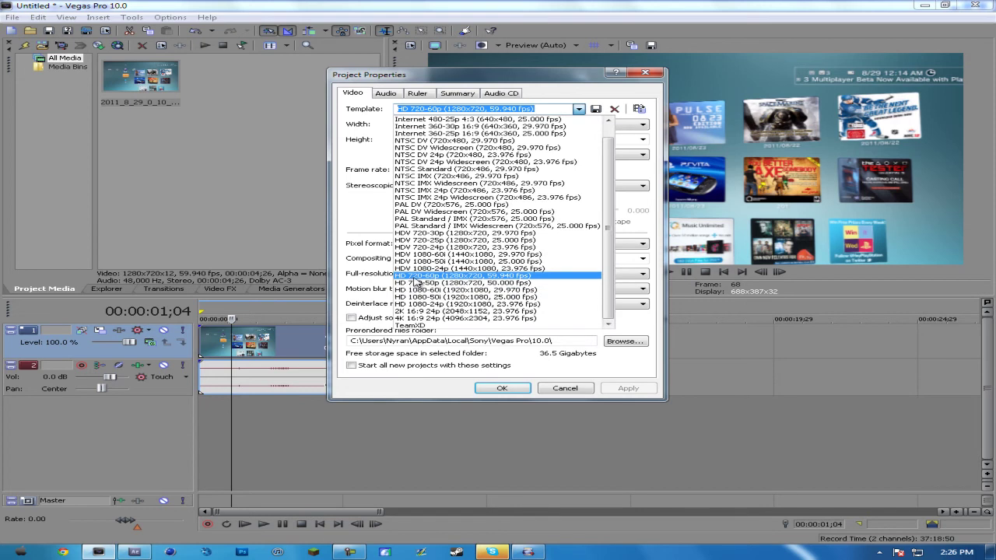
click(439, 277)
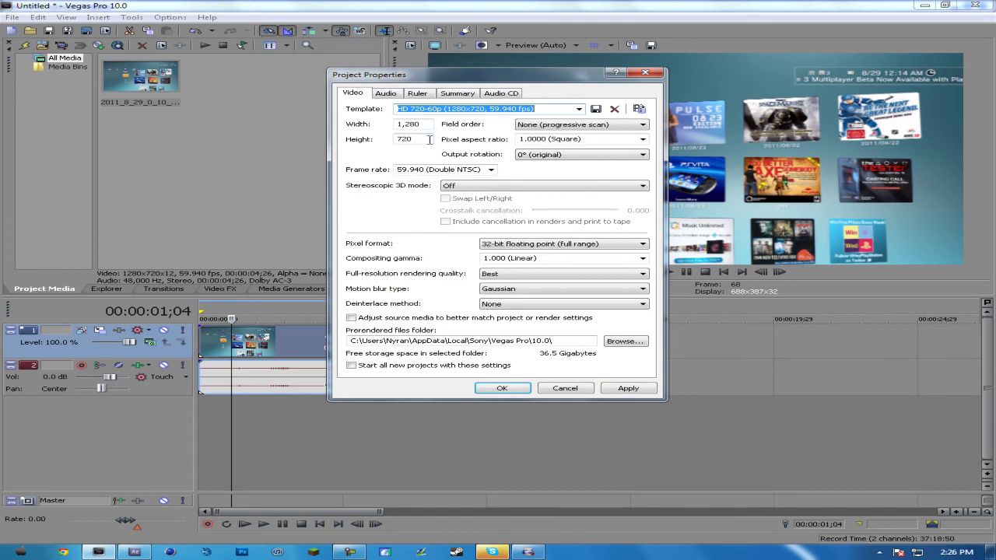
- Set the project frame rate to 59.940 (Double NTSC) and the pixel format to 32-bit floating point (full range)
click(466, 170)
click(491, 169)
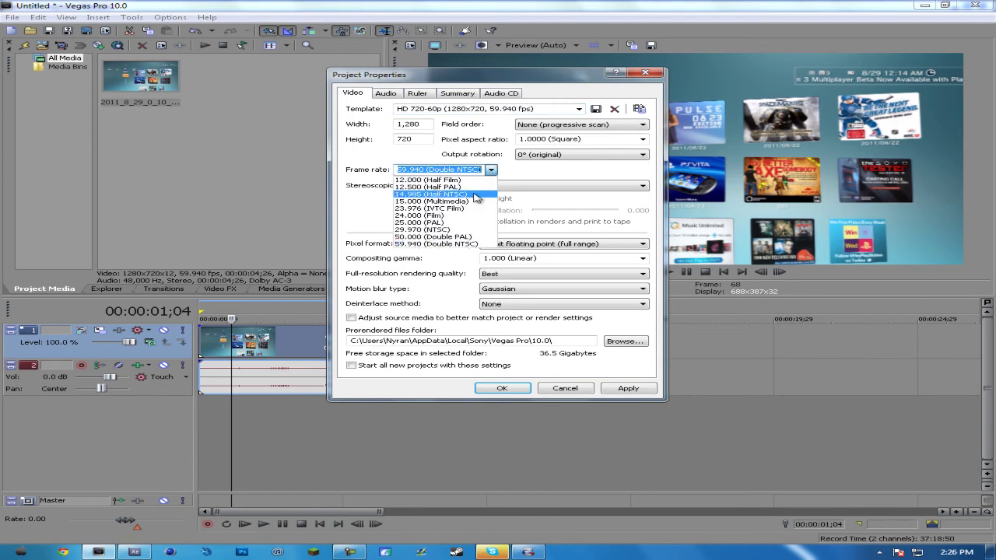
click(466, 236)
click(491, 170)
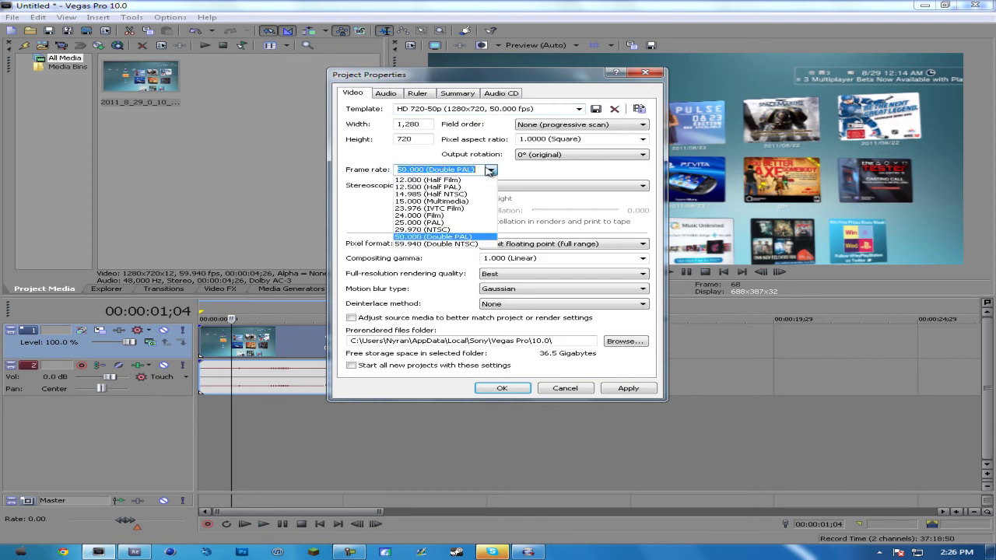
click(465, 245)
click(517, 247)
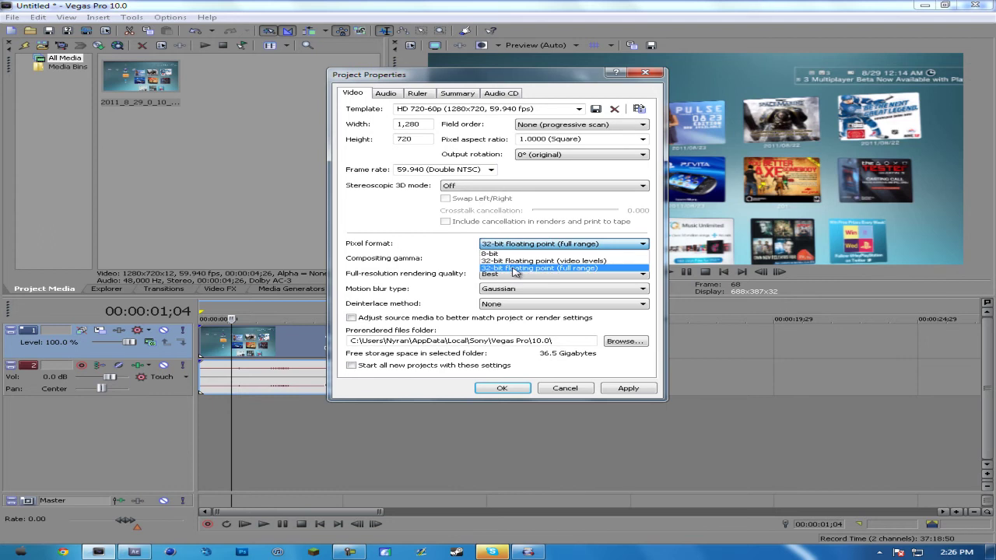
click(512, 270)
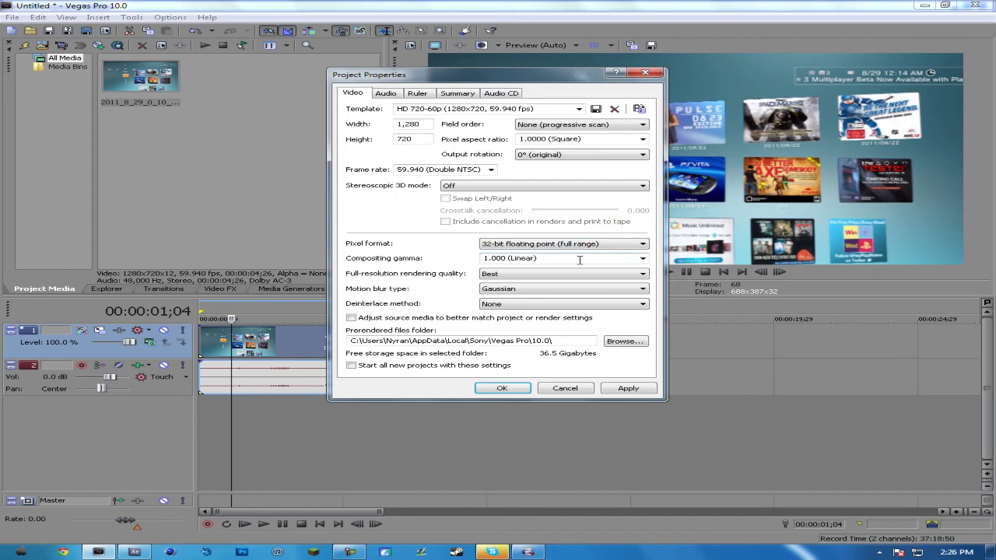
- Use a compositing gamma of 1.000 (Linear) and Best full-resolution rendering quality for the project
click(642, 258)
click(623, 273)
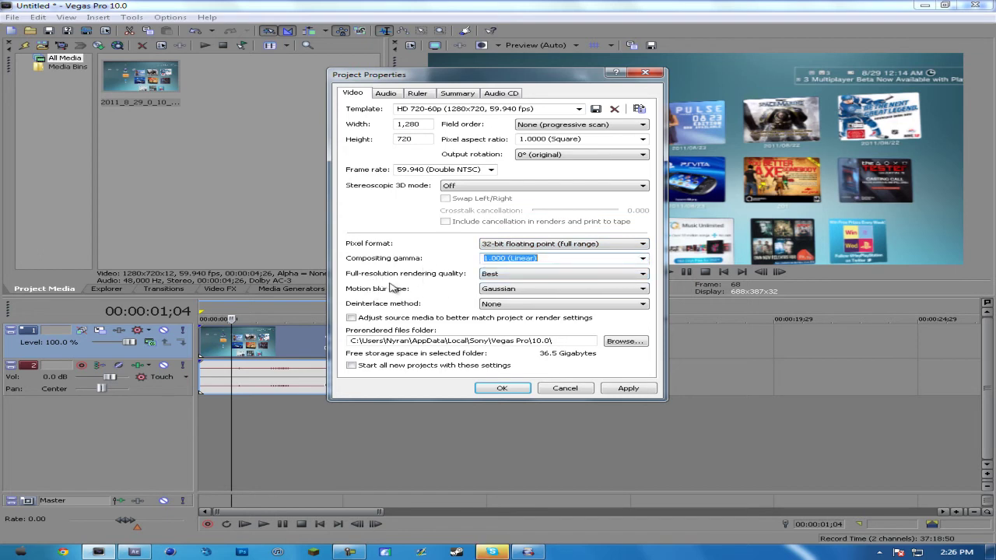
click(514, 276)
click(507, 305)
- Choose Gaussian as the project's motion blur type and None as the deinterlace method
click(550, 290)
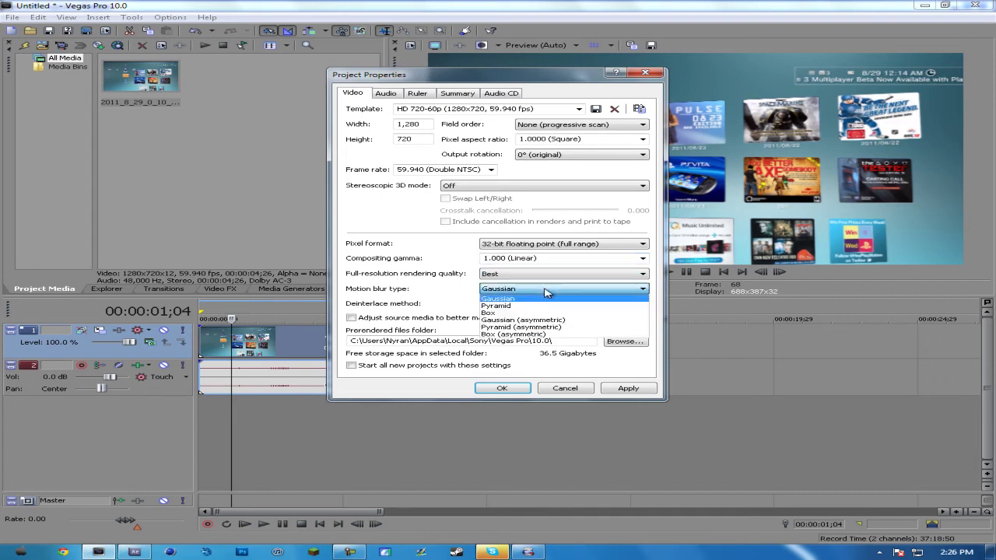
click(498, 301)
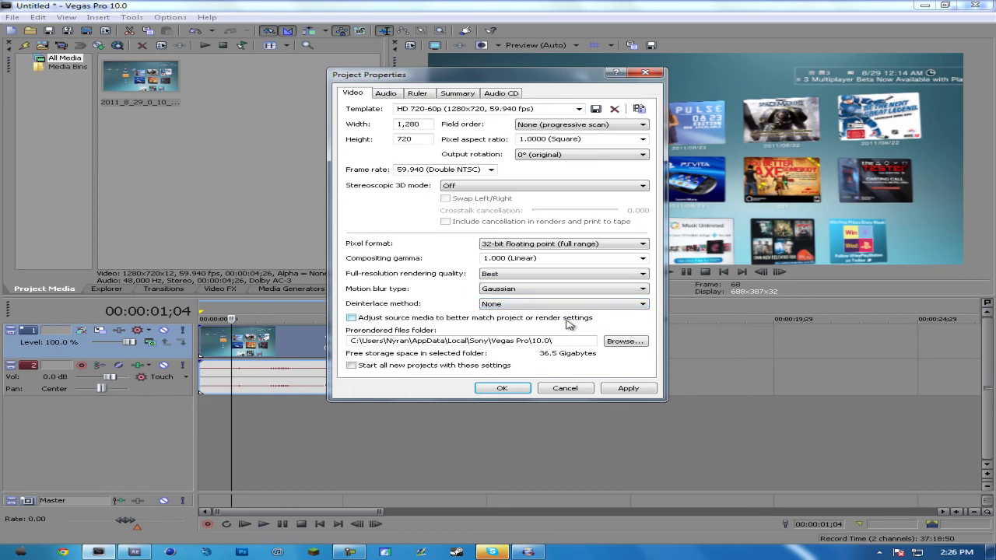
click(504, 306)
click(508, 315)
click(509, 305)
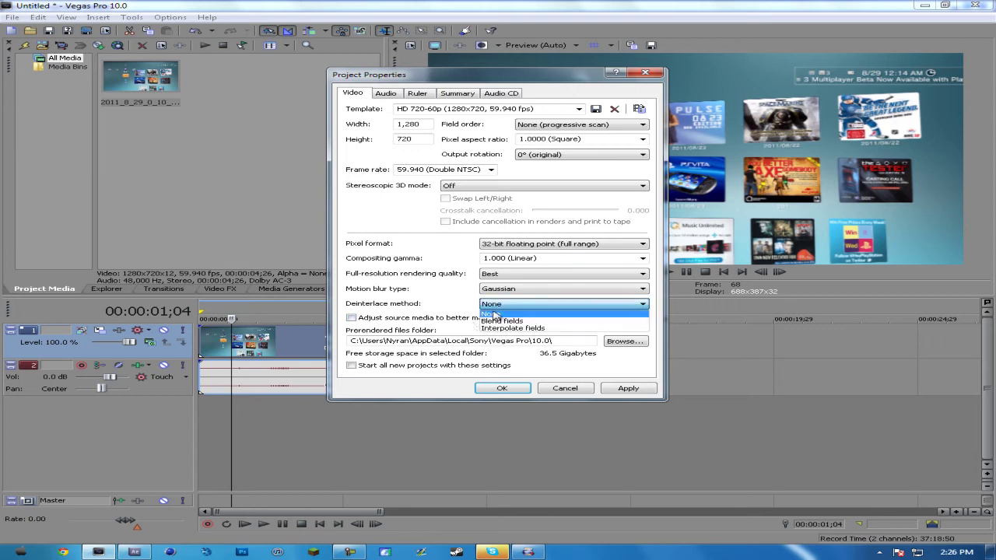
click(476, 322)
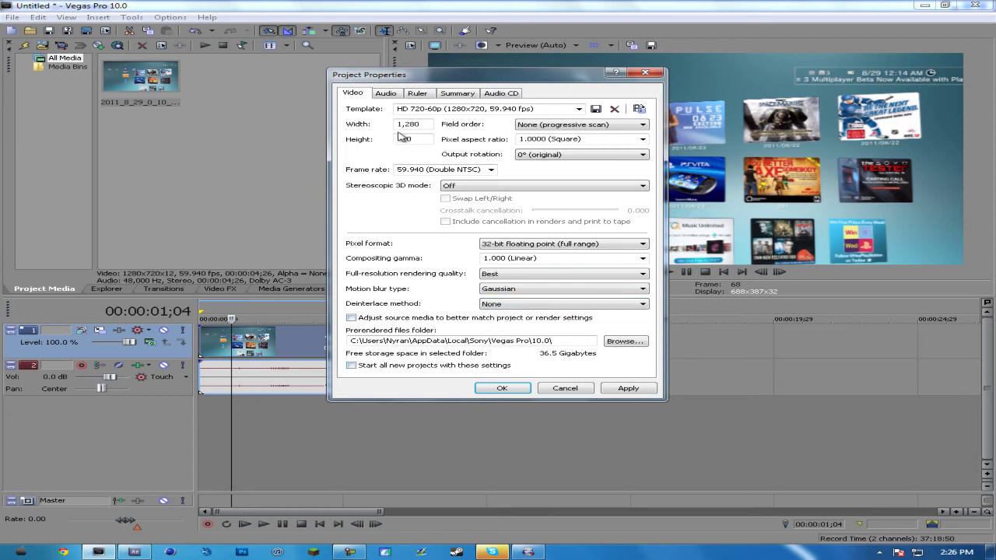
- In the project's audio properties, use a bit depth of 24 and Best resample and stretch quality
click(381, 94)
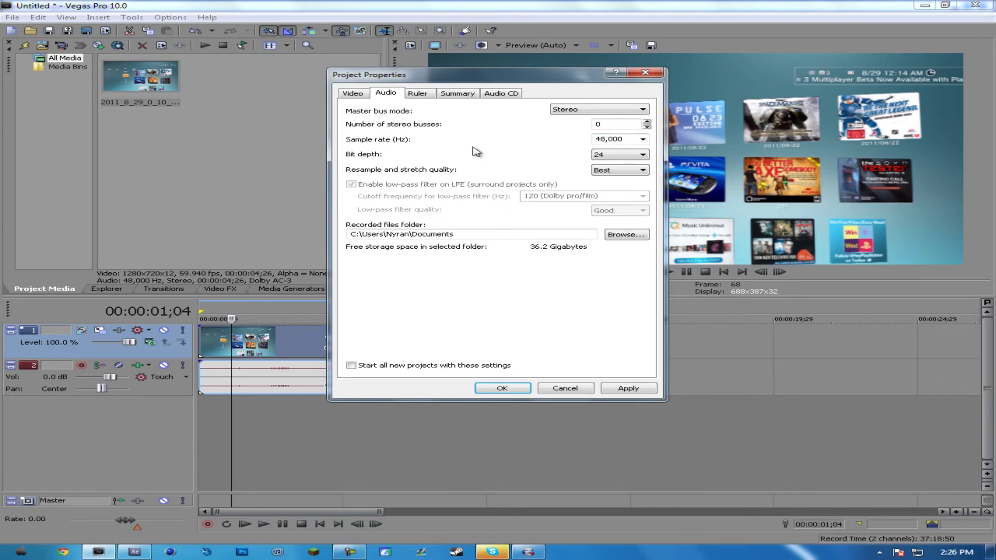
click(606, 159)
click(595, 160)
click(604, 178)
click(643, 169)
click(630, 203)
- Make all new projects start with these video settings, and apply the project properties
click(356, 93)
click(412, 368)
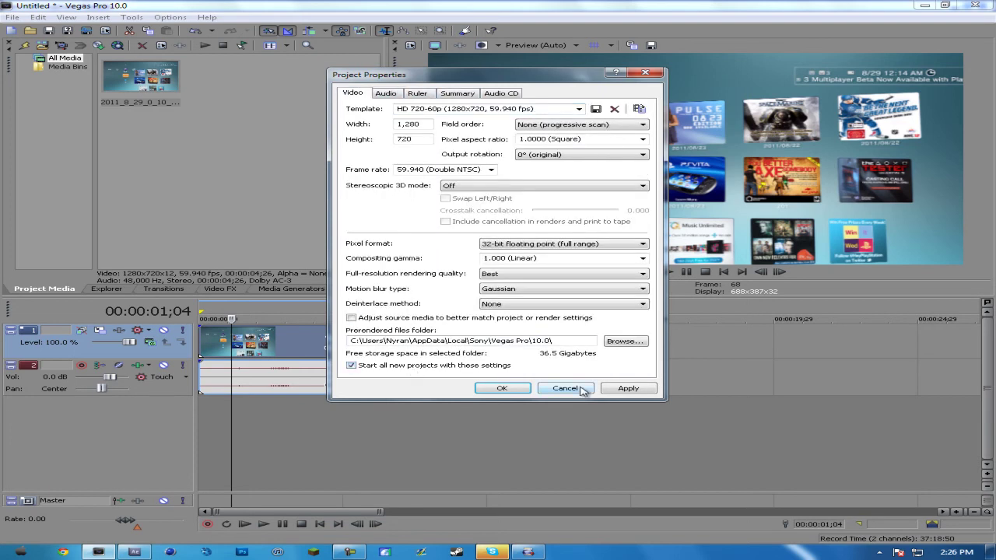
click(628, 388)
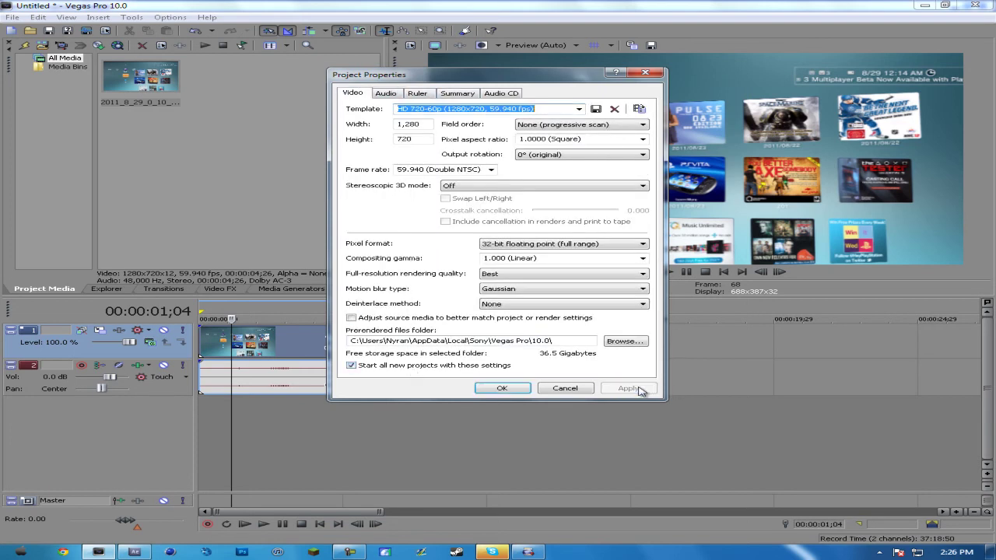
click(502, 389)
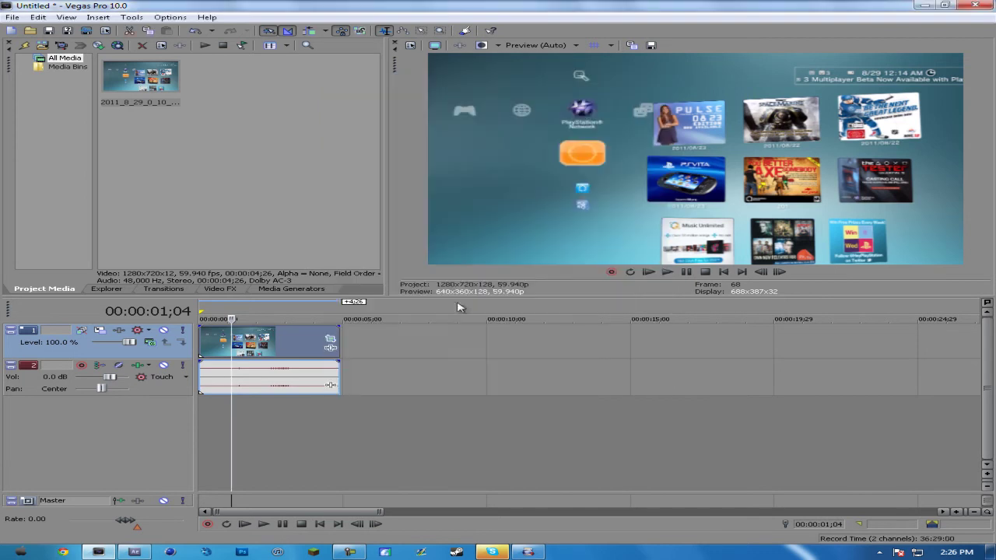
- Set up a render in MainConcept AVC/AAC (*.mp4) format and choose the HD template in its custom settings
click(85, 30)
click(469, 295)
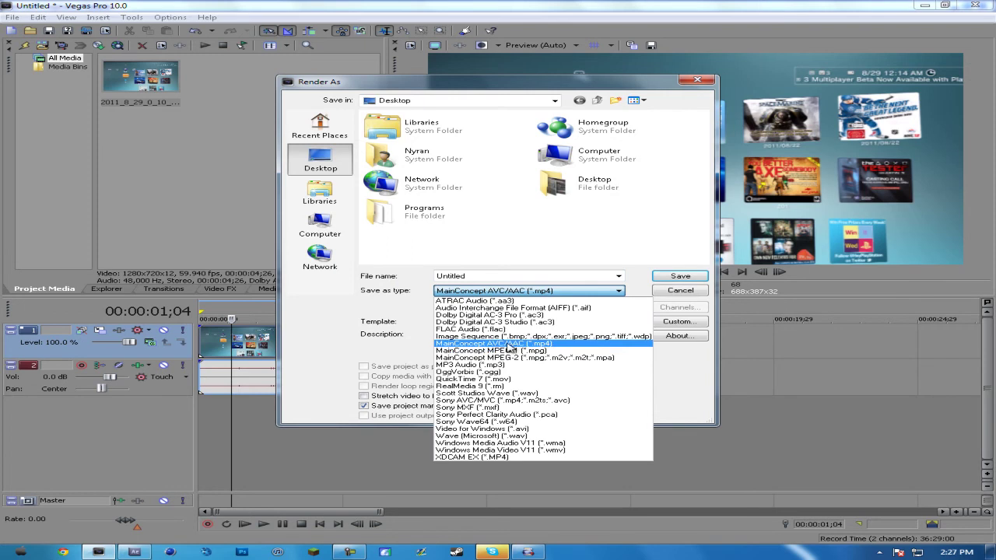
click(535, 344)
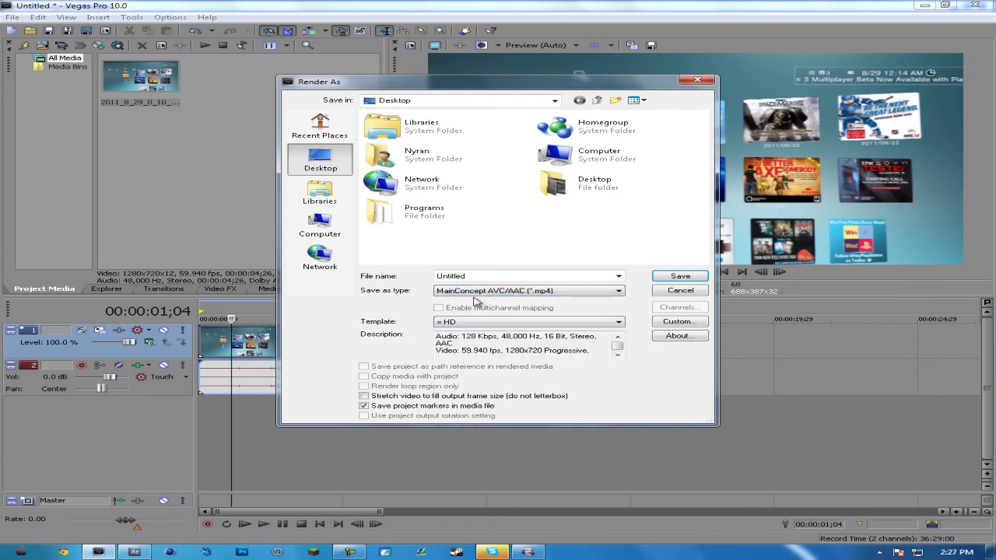
click(677, 321)
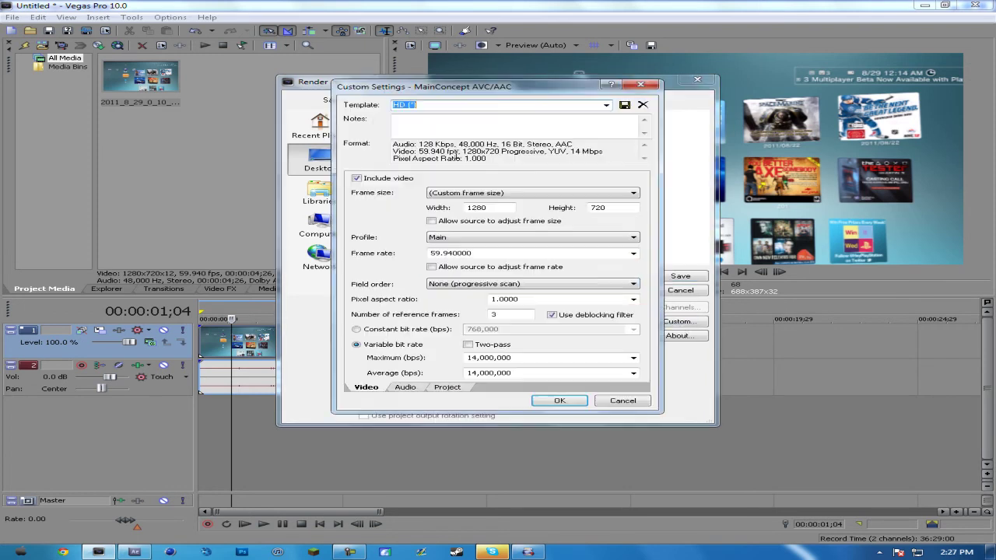
click(605, 104)
click(565, 145)
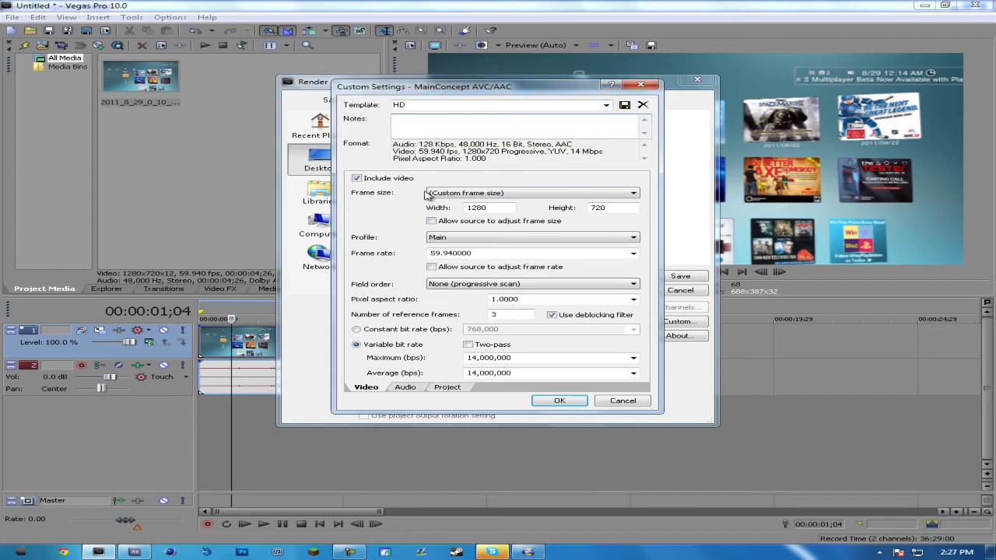
- Keep the custom render frame size at 1280 by 720, with Allow source to adjust frame size turned off
double_click(491, 208)
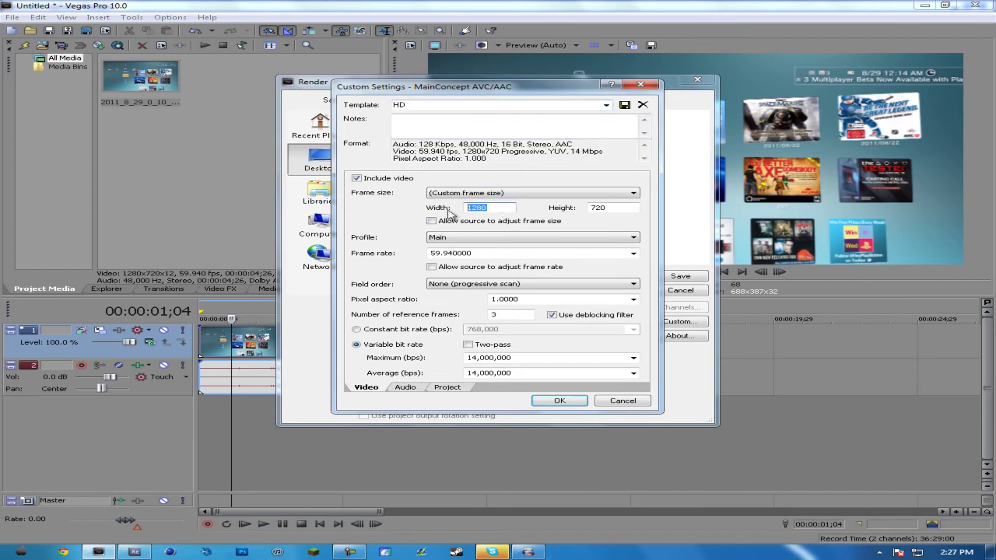
click(535, 223)
double_click(607, 209)
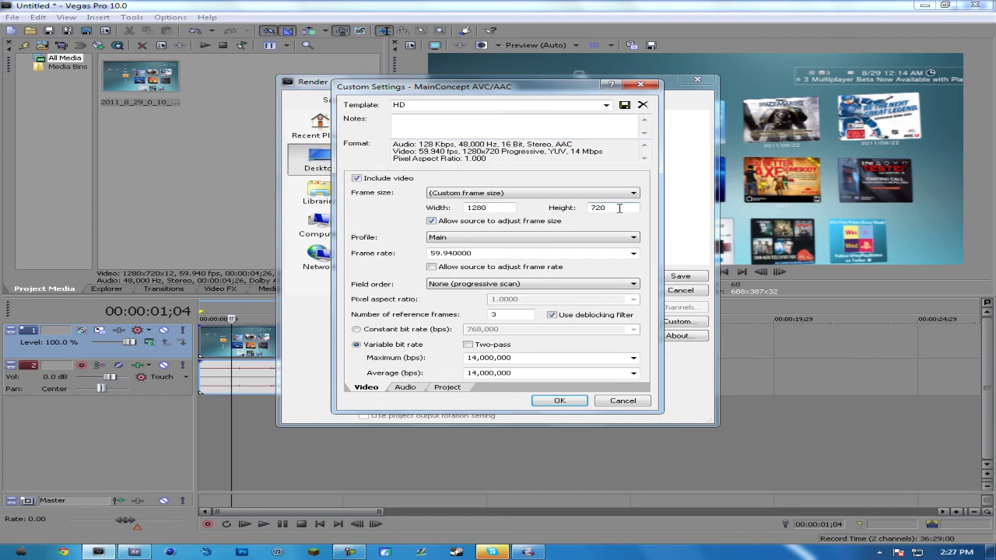
click(469, 223)
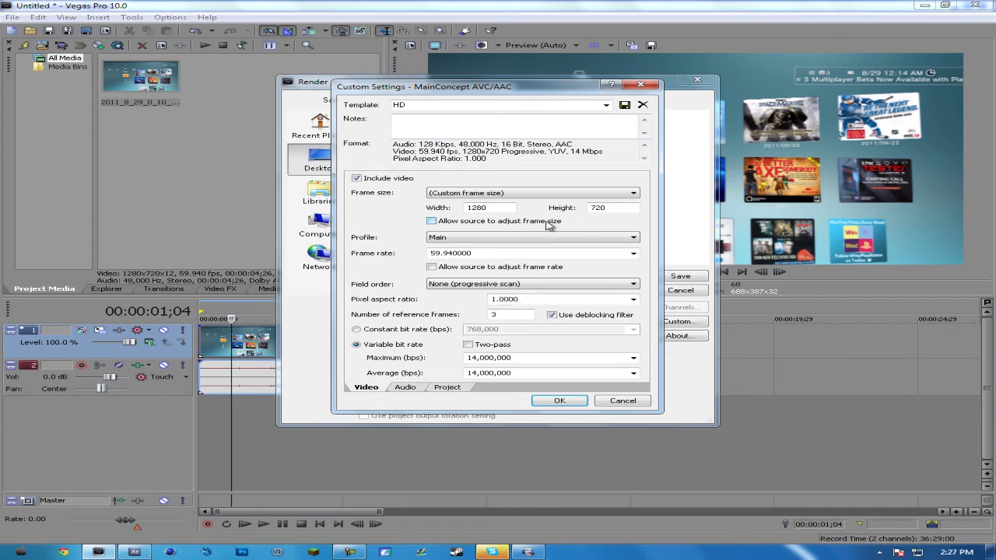
- Use the Main profile and a frame rate of 59.940 for the render
click(455, 238)
click(455, 253)
click(634, 256)
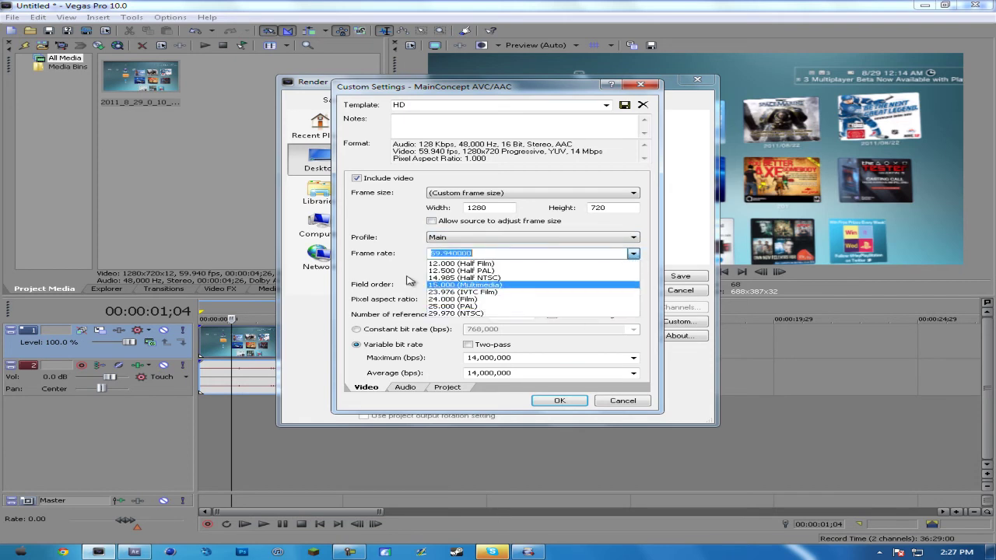
click(455, 257)
click(455, 257)
double_click(440, 257)
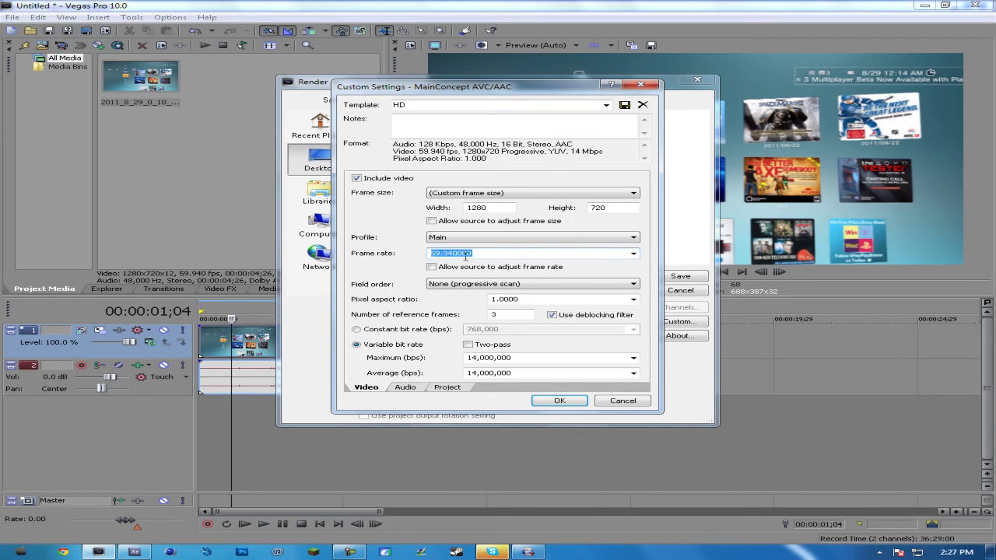
click(487, 256)
click(476, 255)
- Keep the render's pixel aspect ratio at 1.0000 and the number of reference frames at 3
click(528, 301)
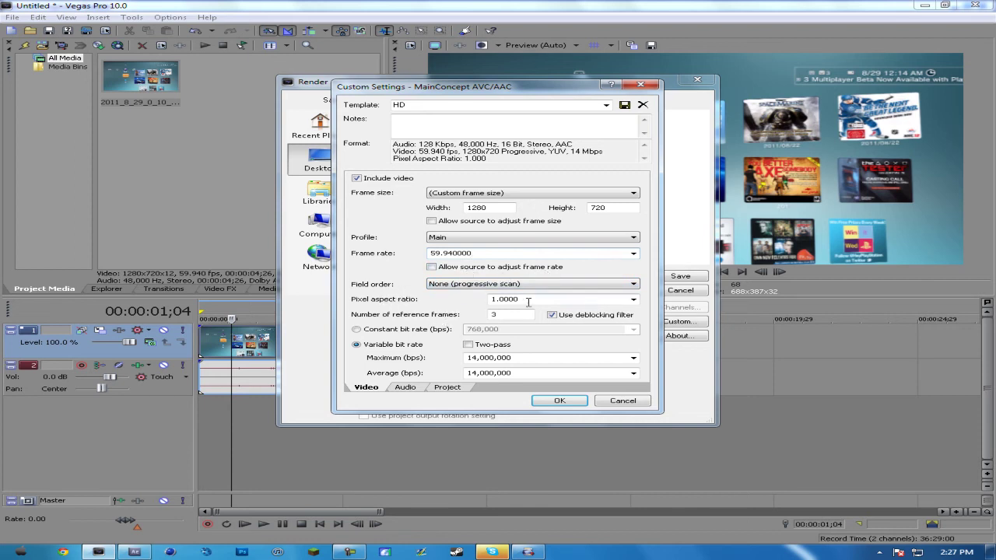
click(634, 301)
click(512, 295)
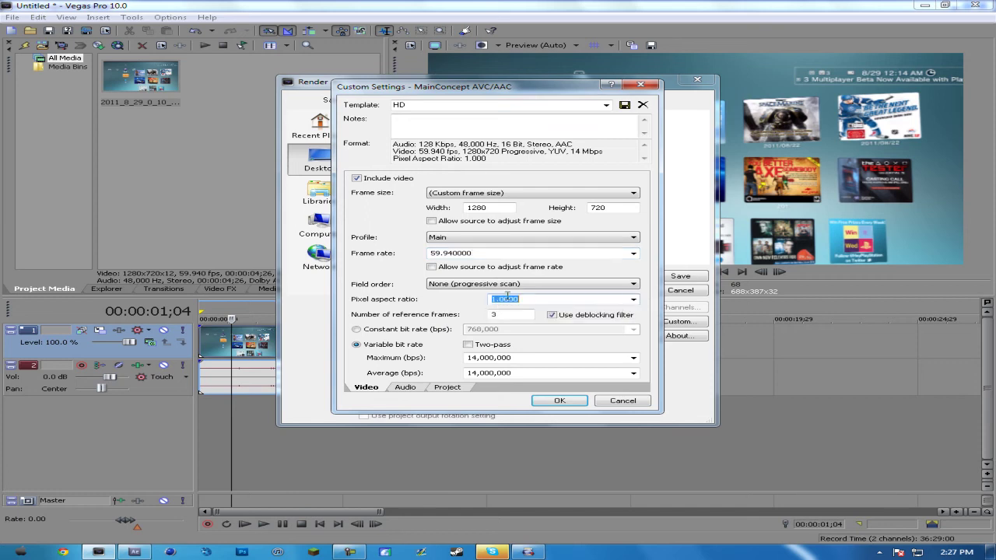
click(517, 315)
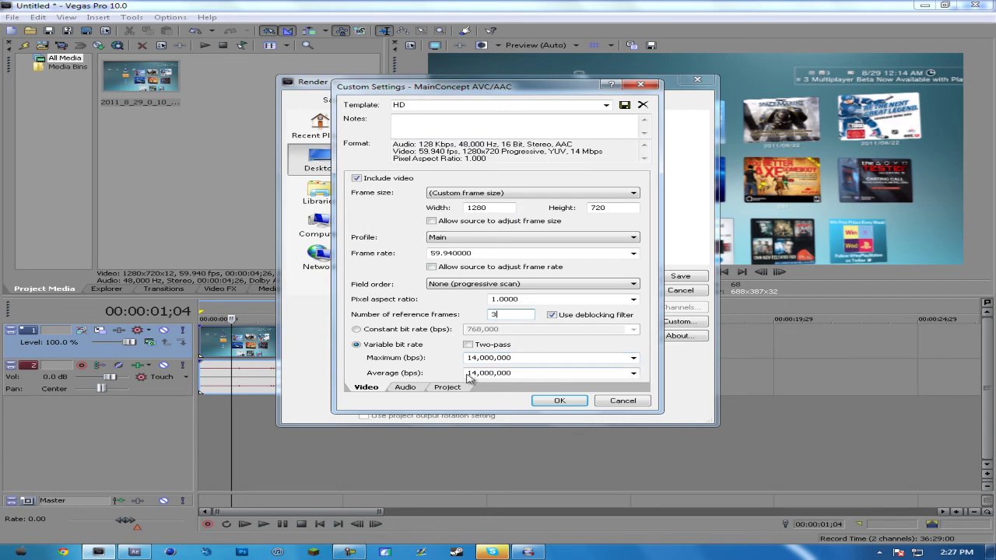
- Set the render's audio to a 48,000 Hz sample rate and a 128,000 bps bit rate
click(410, 390)
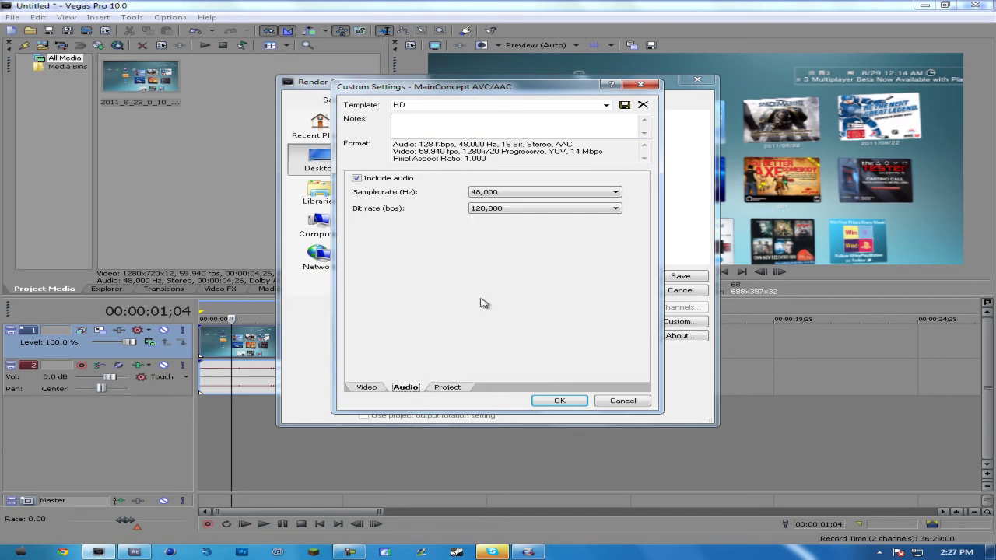
click(511, 201)
click(504, 250)
click(494, 216)
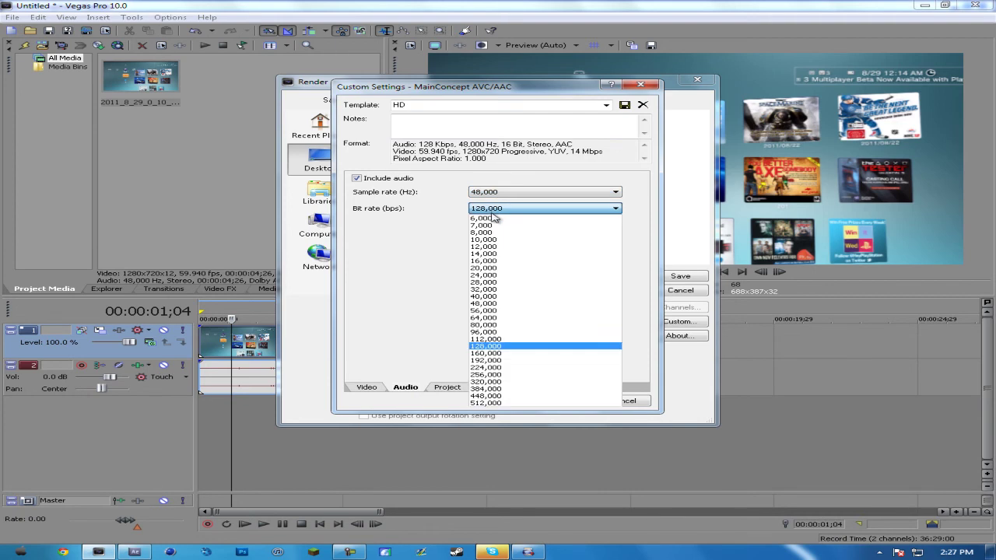
click(480, 346)
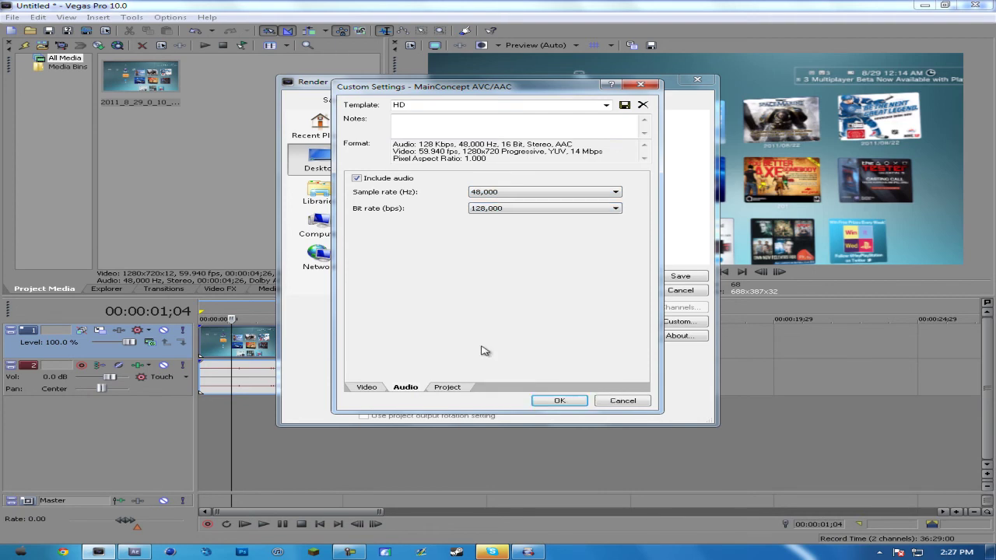
- Choose Best video rendering quality for the render and accept the custom HD settings
click(448, 387)
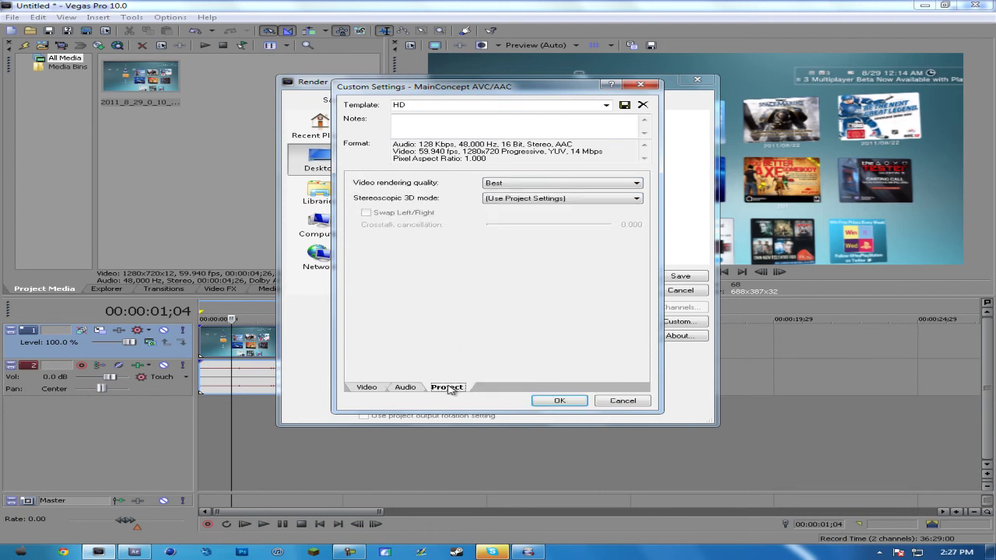
click(512, 183)
click(505, 226)
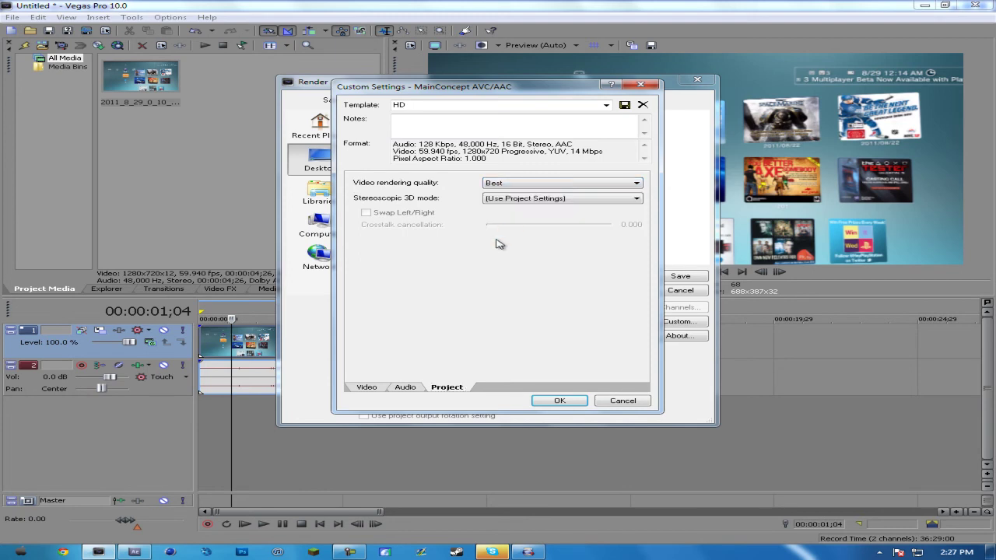
click(366, 389)
key(Tab)
drag(409, 105, 355, 107)
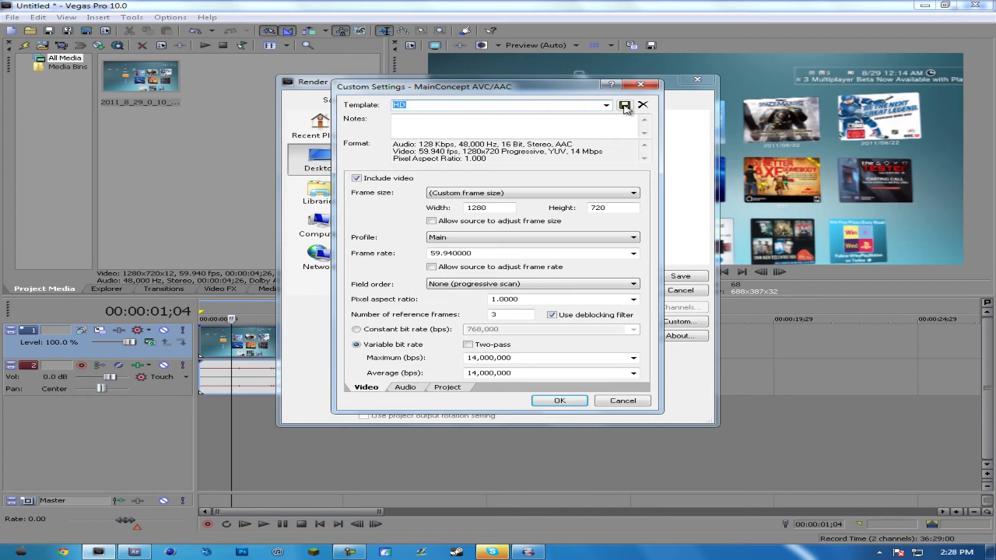
click(560, 400)
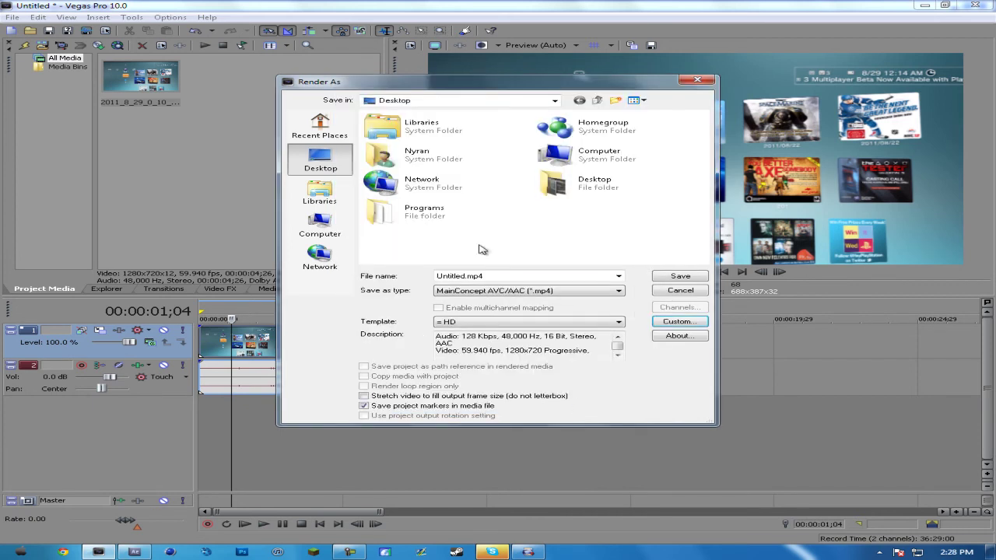
- Name the output file Tutorial and render it to the Desktop
double_click(487, 276)
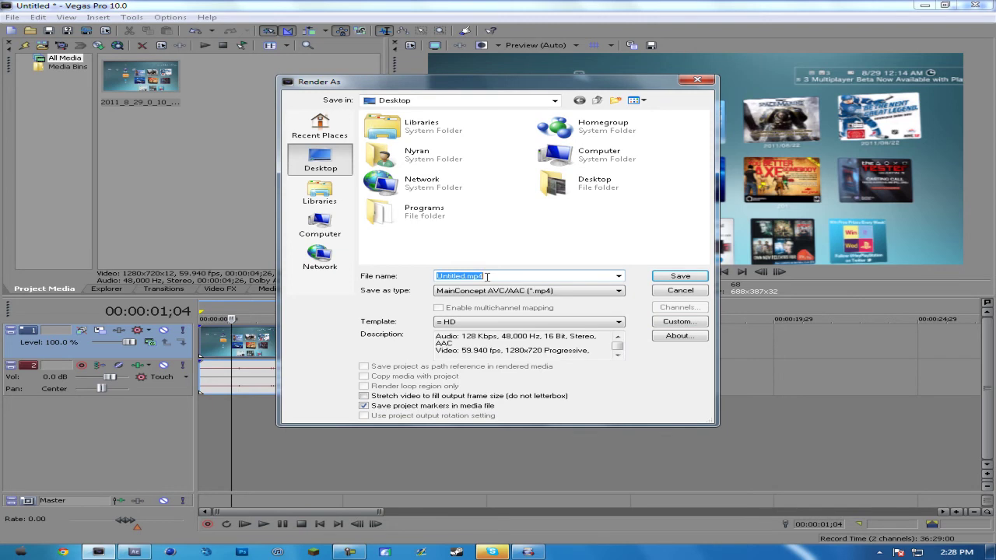
text(Tutorial)
click(667, 278)
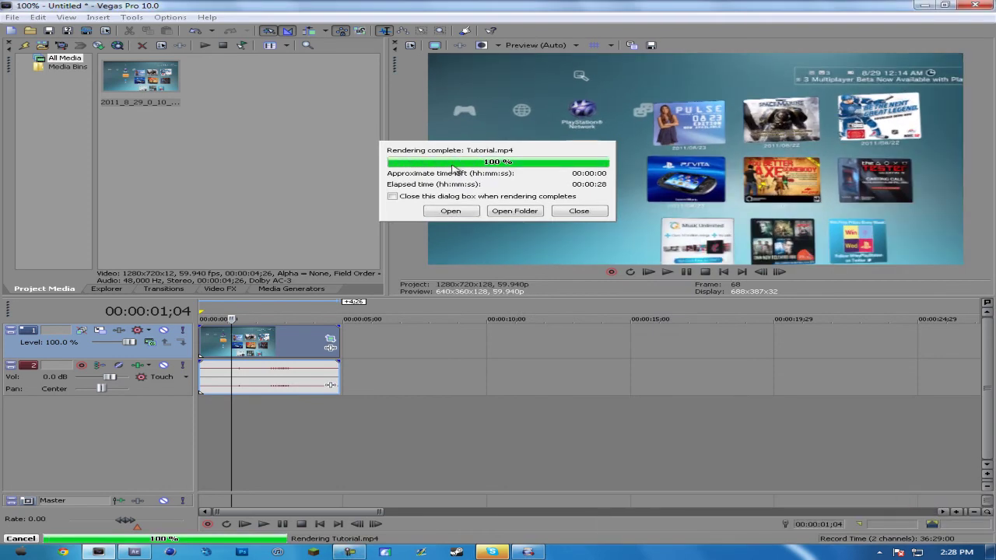
- Switch to After Effects and import the rendered Tutorial.mp4 file into the project
click(134, 552)
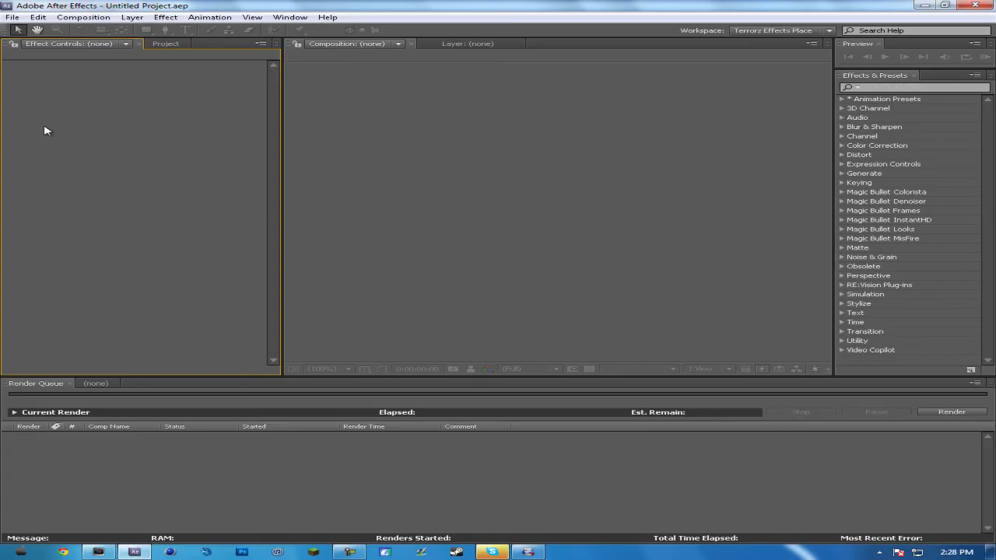
click(12, 17)
mouse_move(156, 176)
click(278, 176)
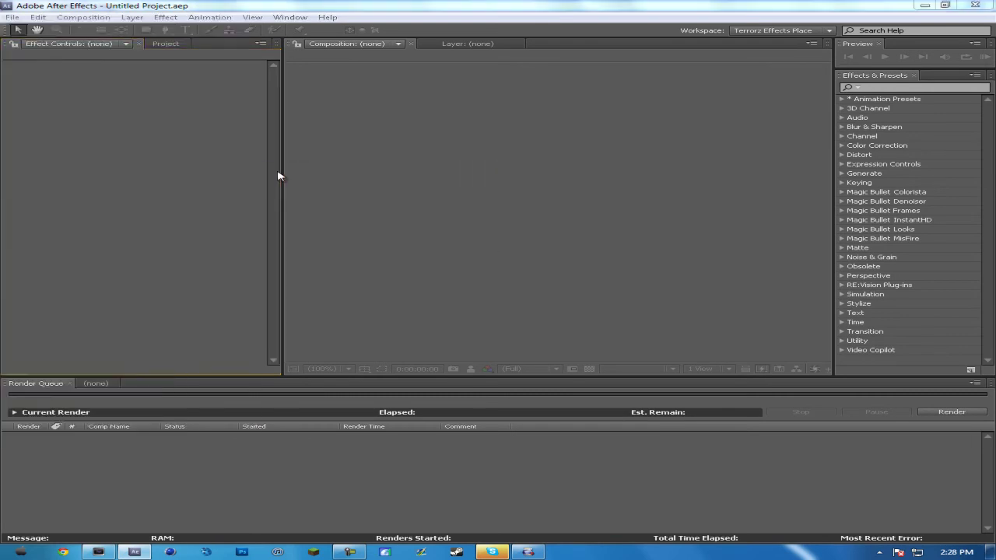
click(359, 165)
click(404, 226)
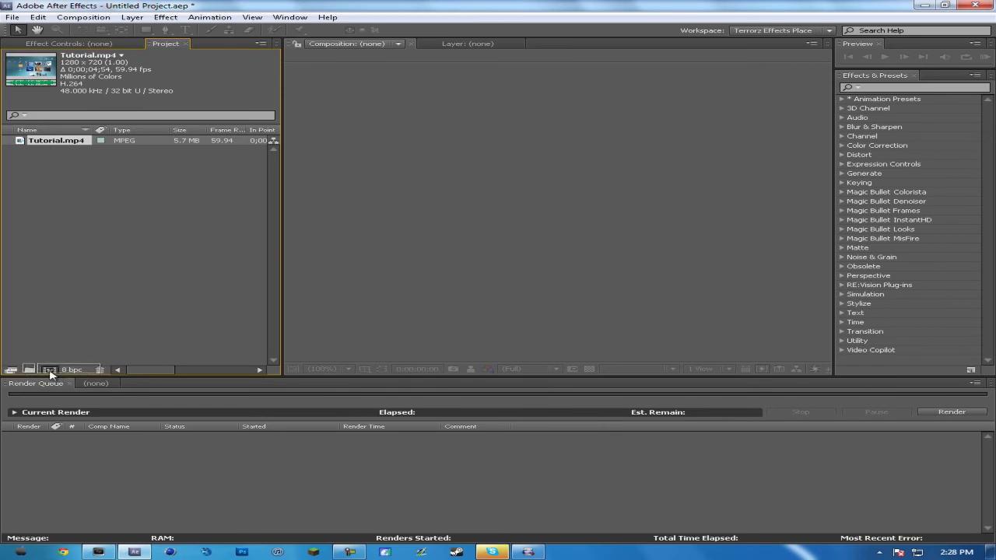
- Create a composition from the Tutorial.mp4 footage and scrub through its timeline
drag(45, 141, 48, 374)
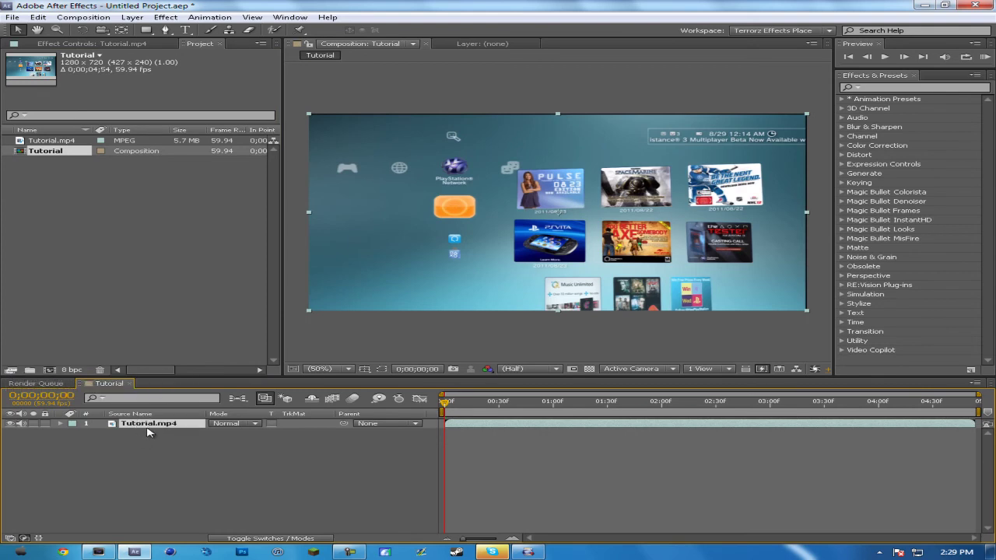
drag(446, 402, 637, 403)
drag(745, 404, 395, 405)
- Check the Tutorial composition's settings for 1280 × 720, square pixels and 59.94 fps, and accept them
click(83, 17)
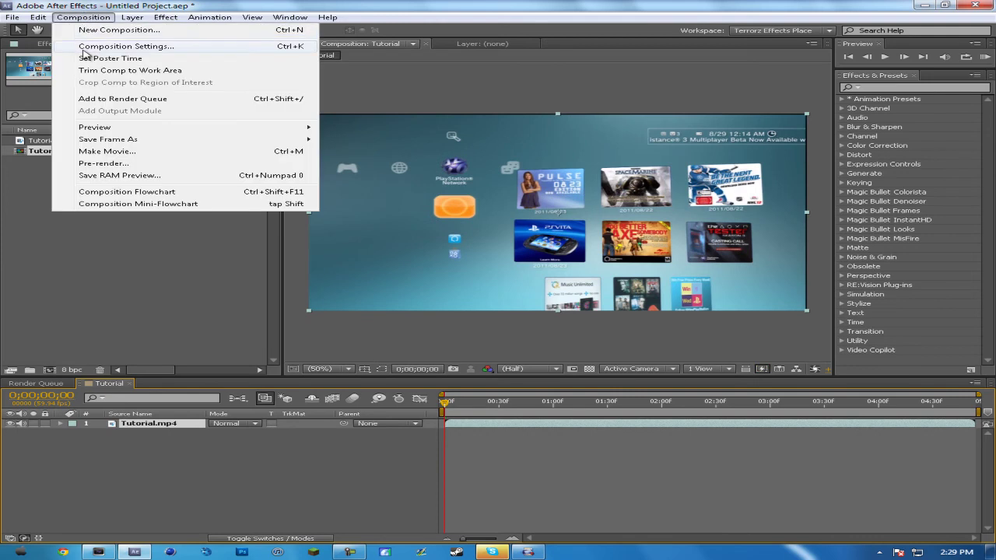
click(128, 42)
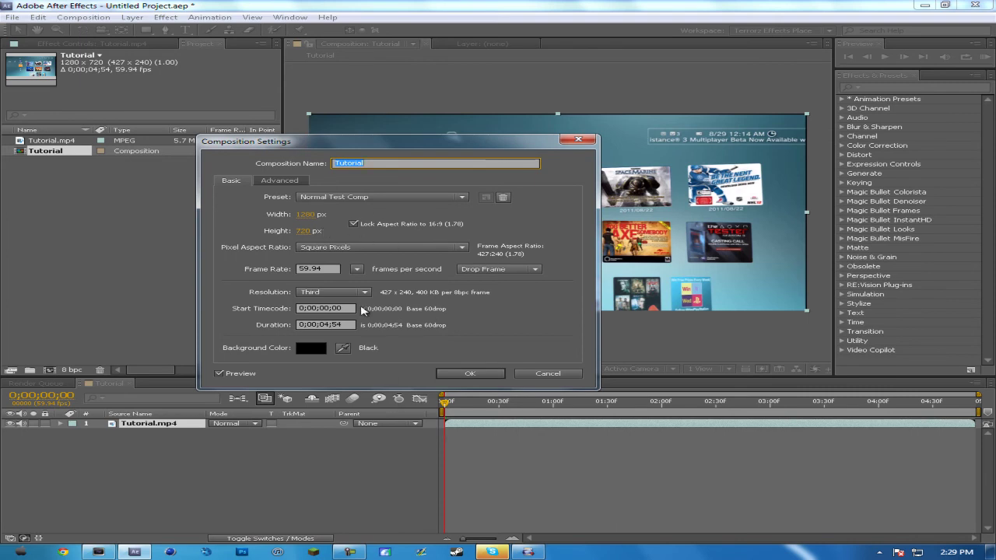
click(482, 374)
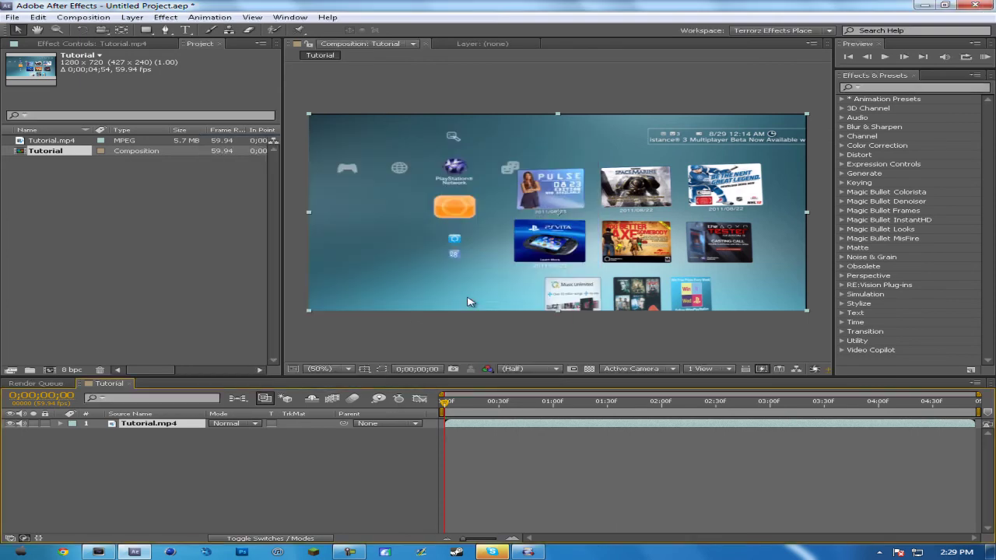
- Add the Tutorial composition to the render queue with Best Settings, at Best quality and Full resolution
click(84, 17)
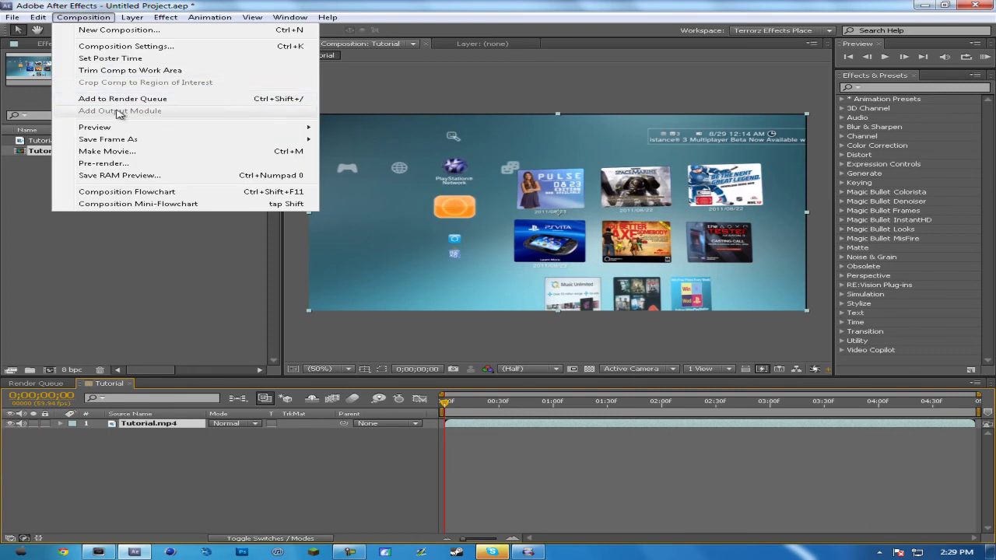
click(122, 99)
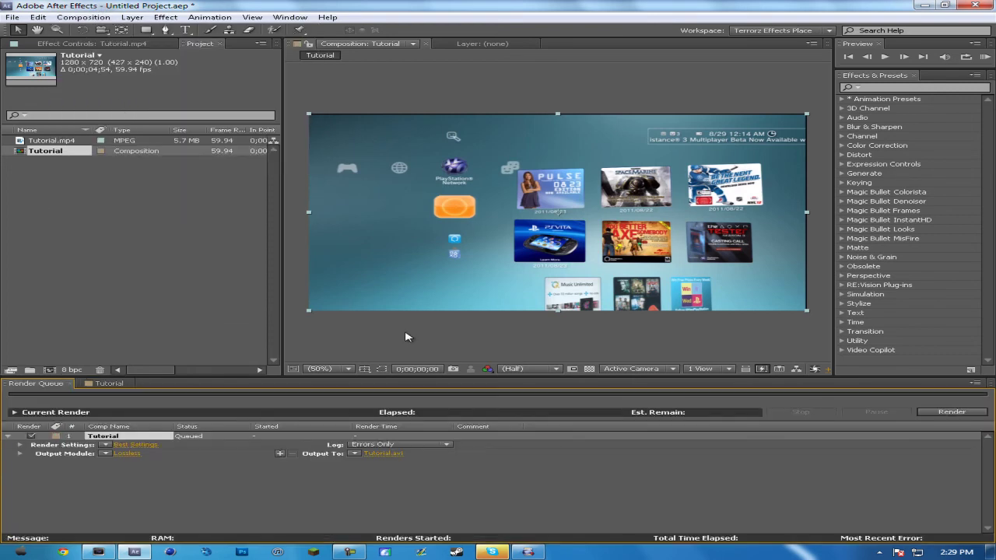
click(106, 445)
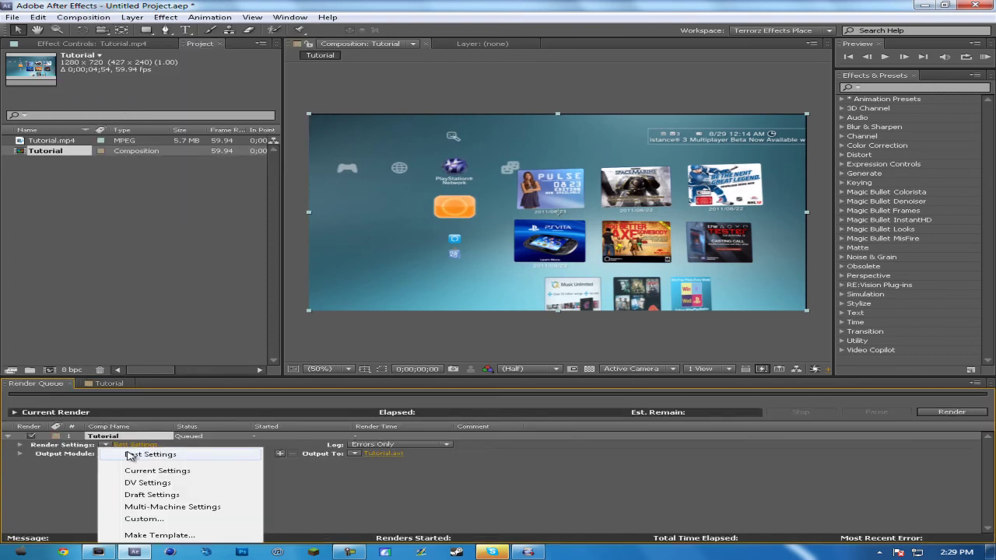
click(129, 455)
click(135, 445)
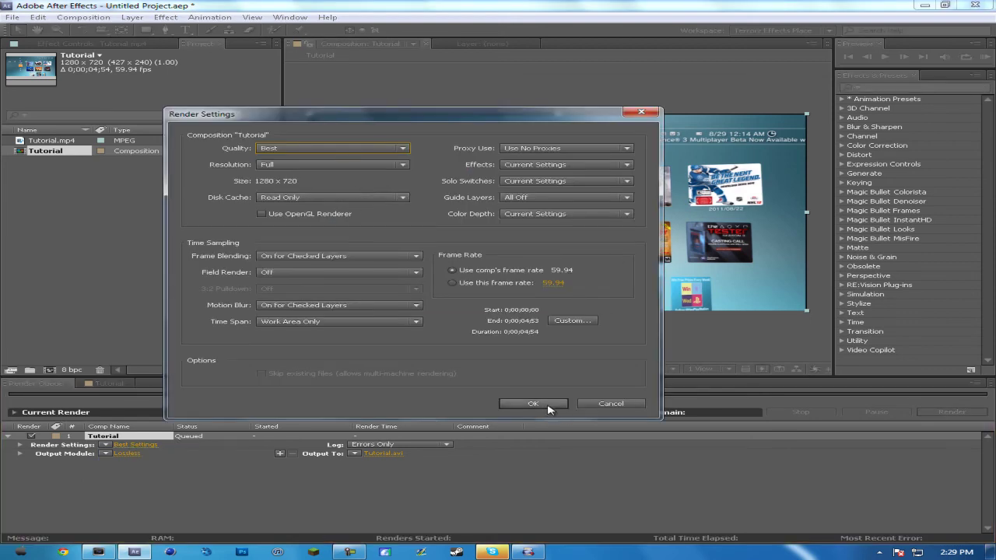
click(533, 403)
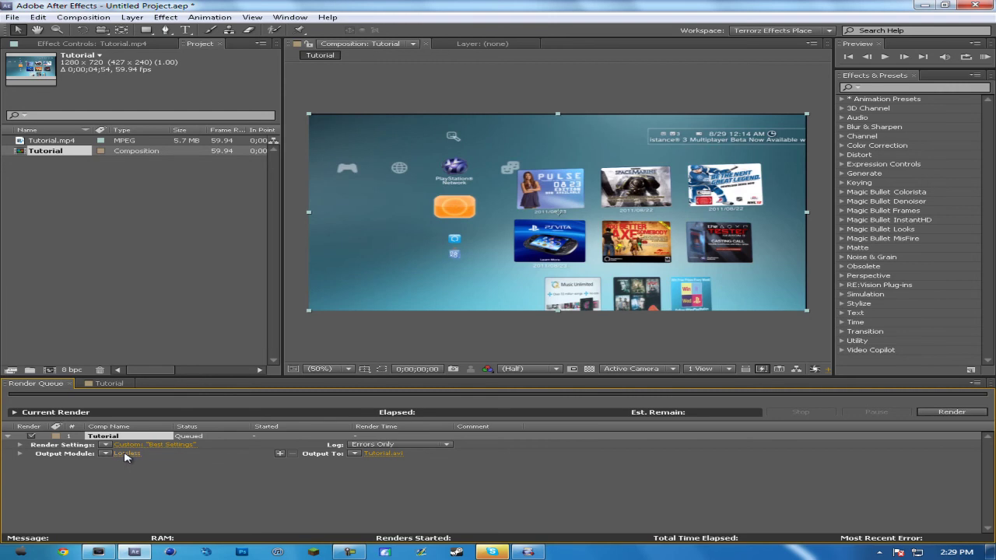
- Set the output module's format to H.264
click(126, 455)
click(407, 138)
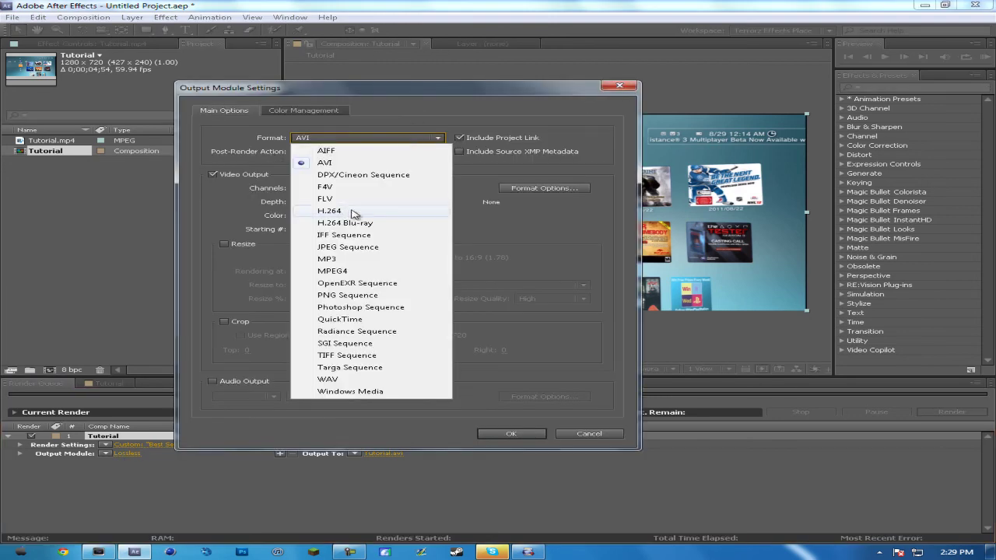
click(352, 210)
- Accept the H.264 video options with High profile, level 5.1, CBR encoding and a 200 Mbps bitrate
click(546, 191)
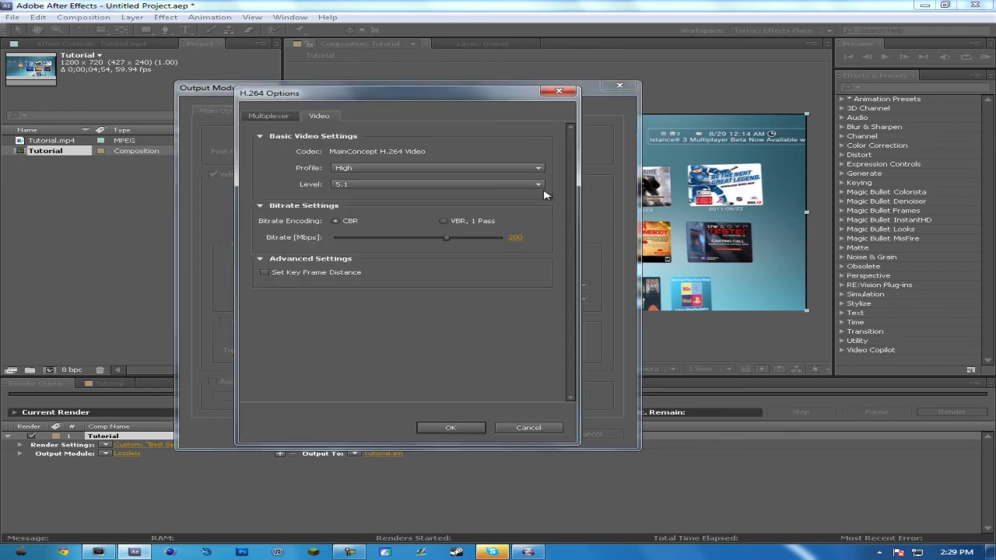
click(366, 169)
click(369, 207)
click(360, 169)
click(361, 207)
click(360, 185)
click(374, 367)
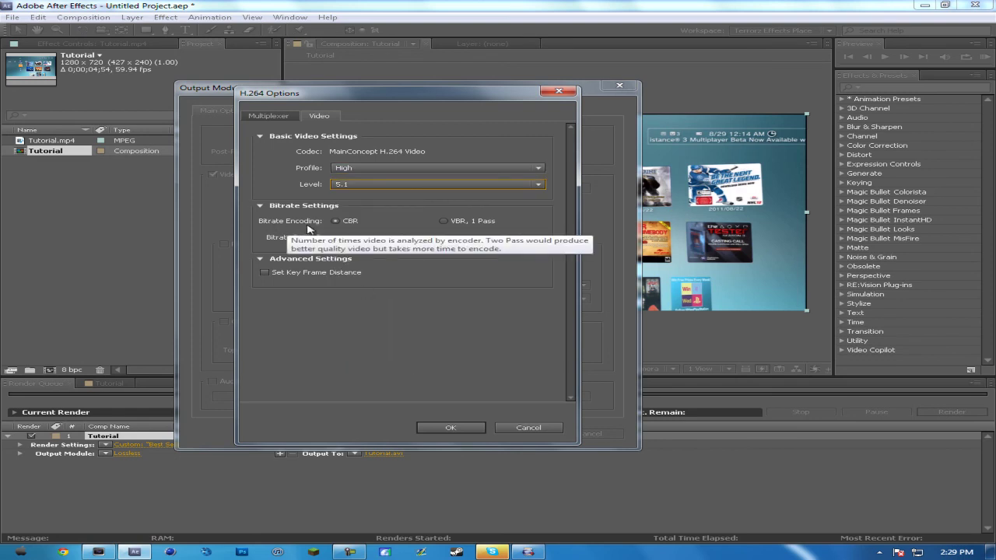
click(443, 221)
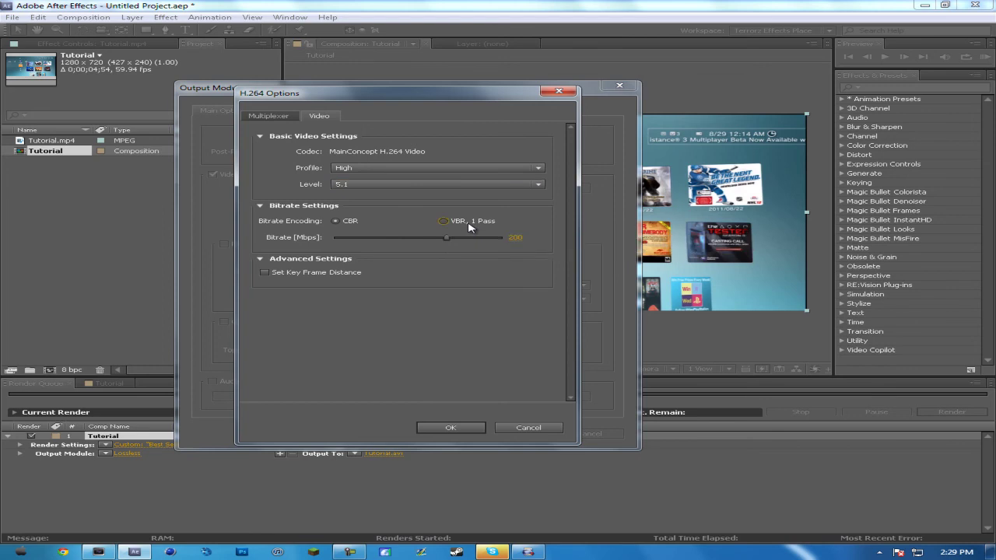
click(380, 222)
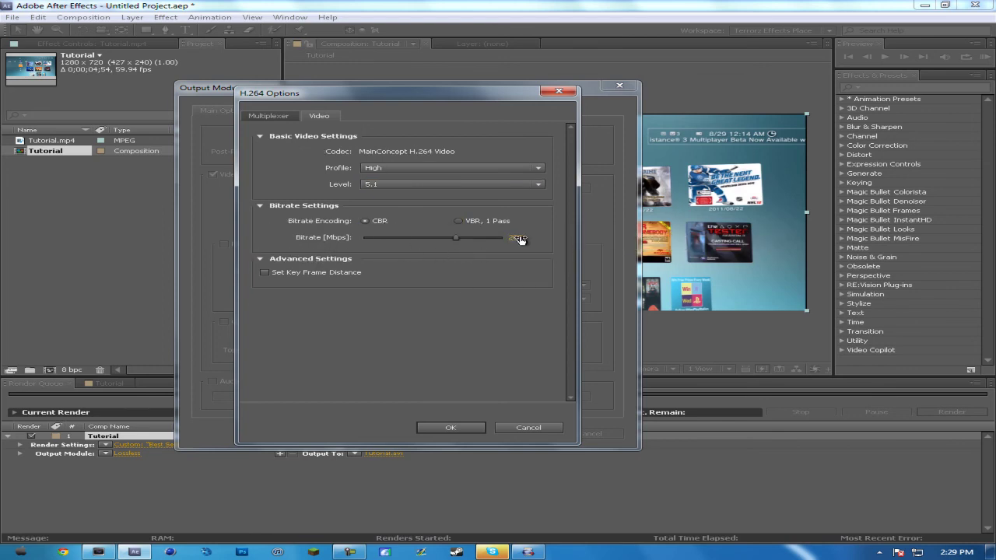
click(458, 428)
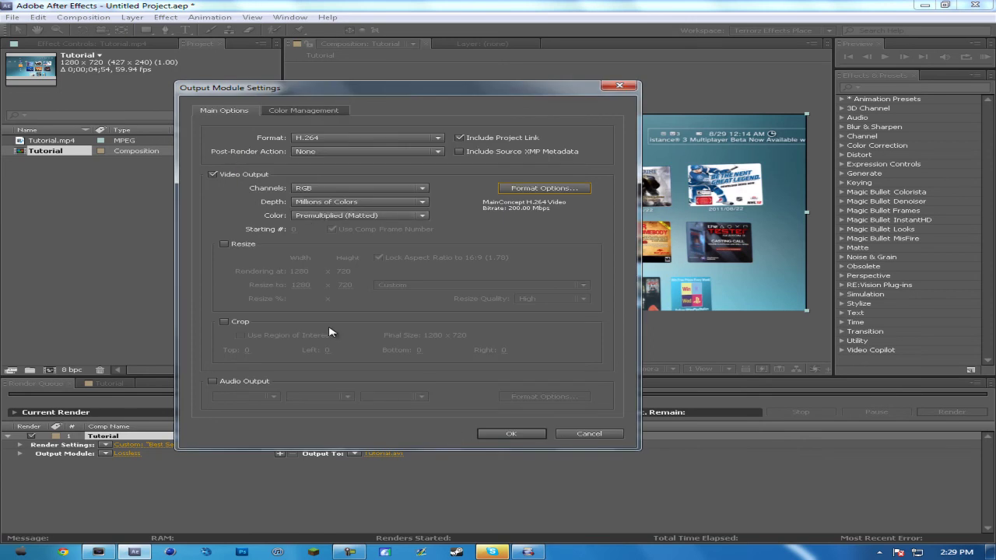
- Enable audio output and accept the AAC codec, High audio quality and a 128 kbps bitrate
click(263, 381)
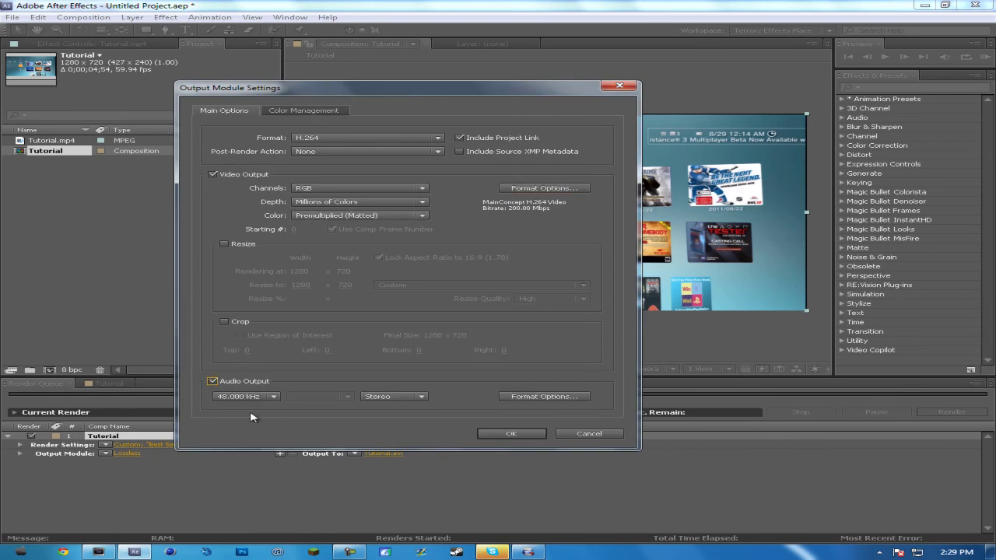
click(575, 398)
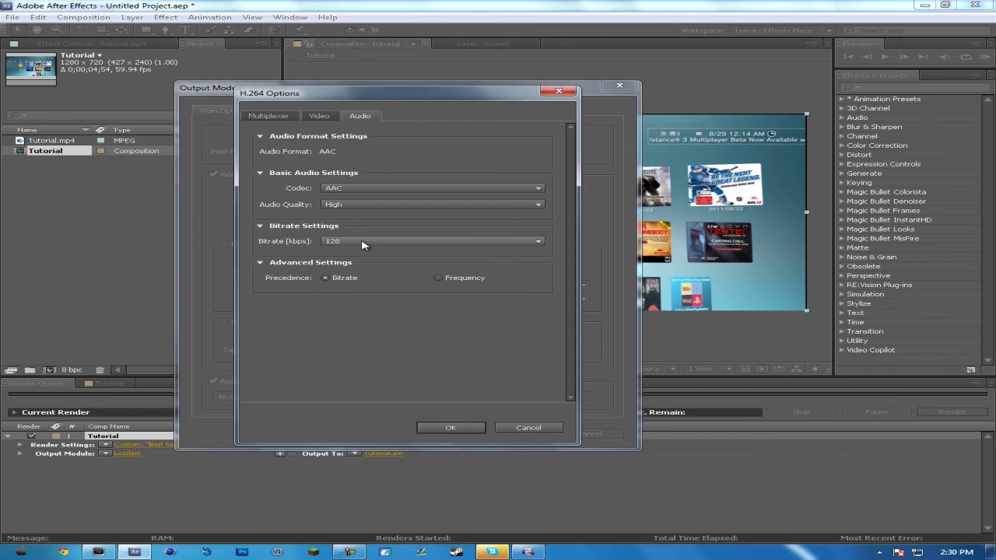
click(362, 242)
click(356, 399)
click(354, 190)
click(355, 204)
click(356, 206)
click(355, 242)
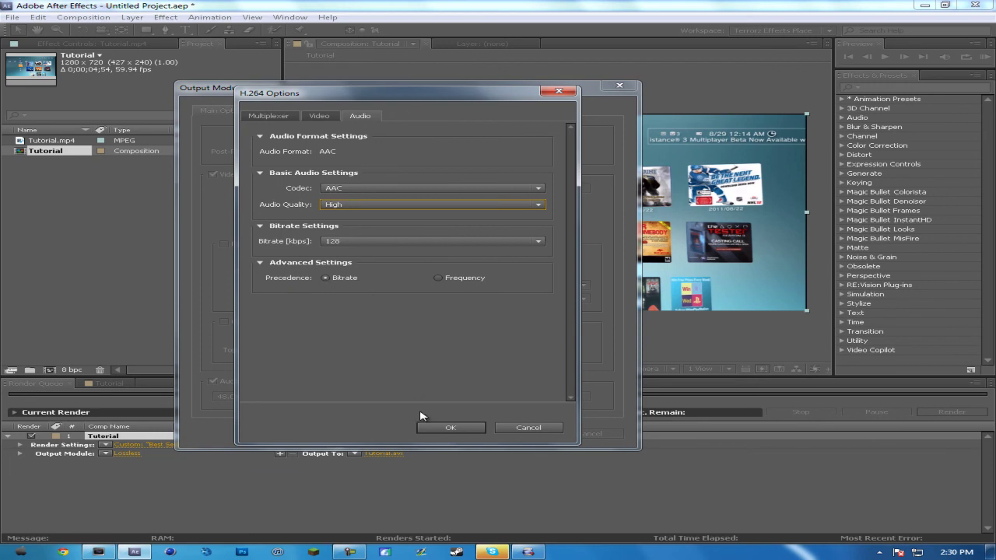
click(448, 428)
- Keep the audio output at 48.000 kHz and accept the output module settings
click(271, 400)
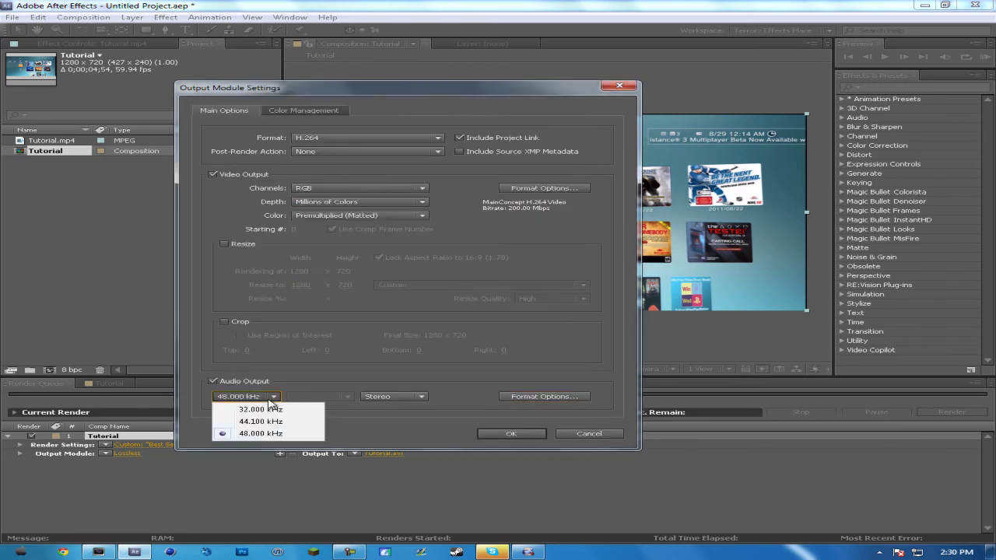
click(271, 440)
click(270, 398)
click(278, 437)
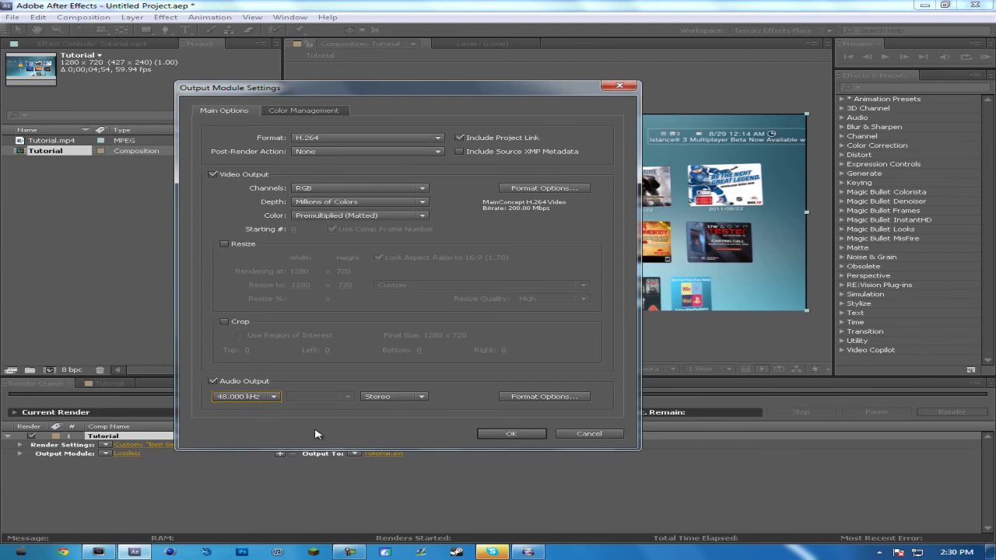
click(513, 434)
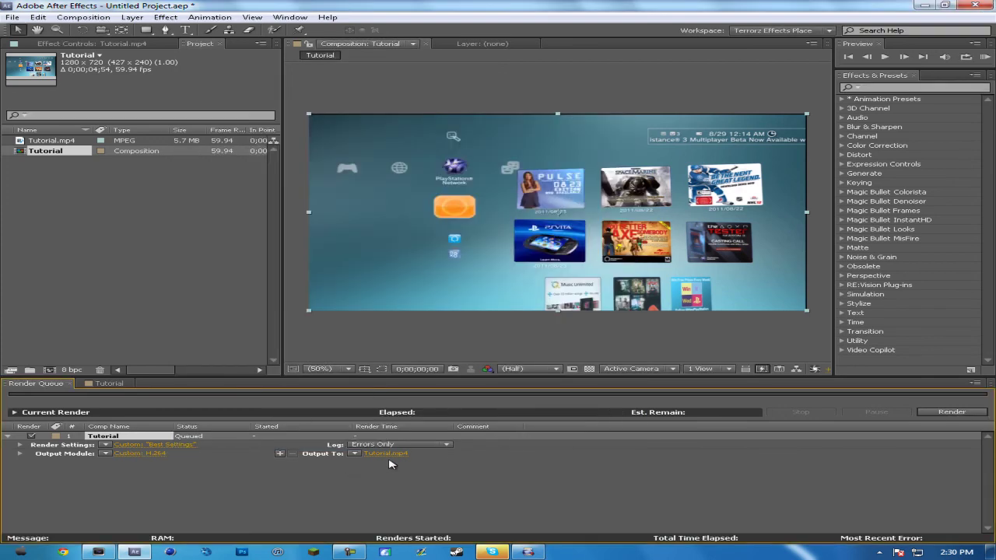
click(391, 456)
click(253, 247)
double_click(253, 248)
text(t)
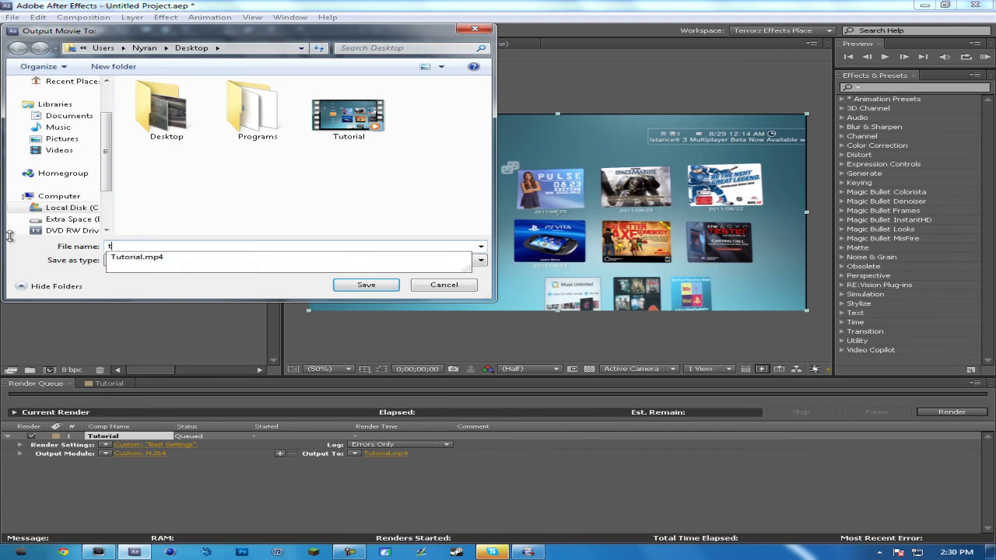
text(ut)
key(Down)
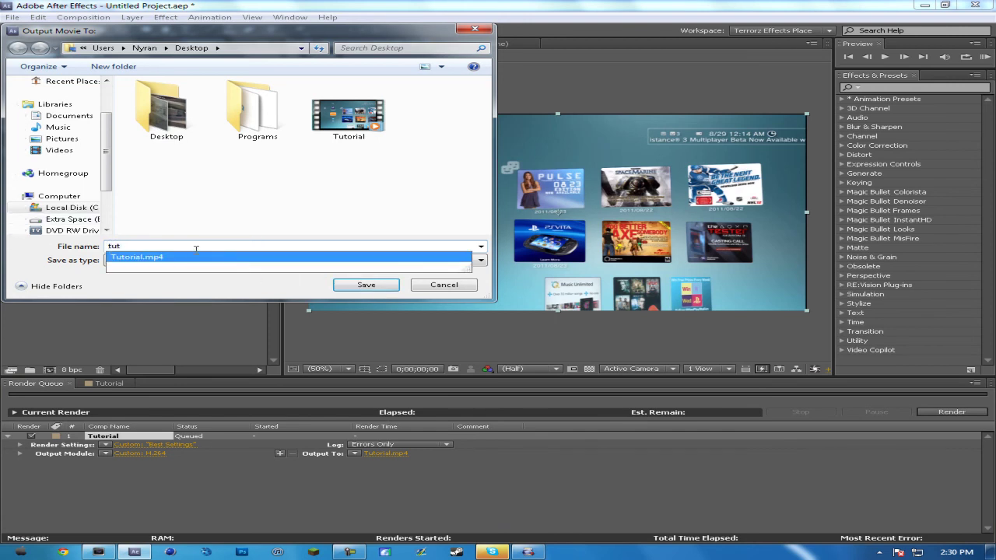
text(Tut)
click(352, 287)
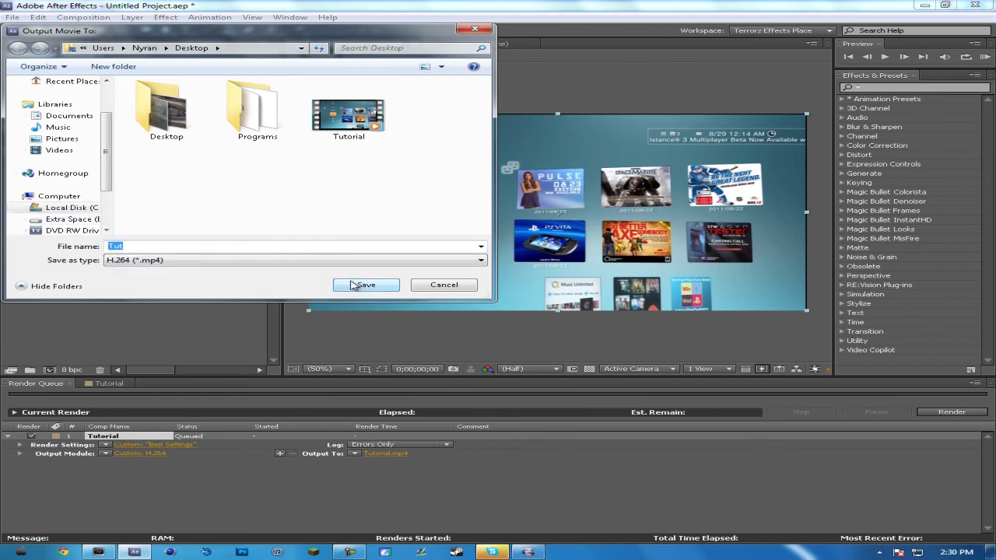
click(389, 245)
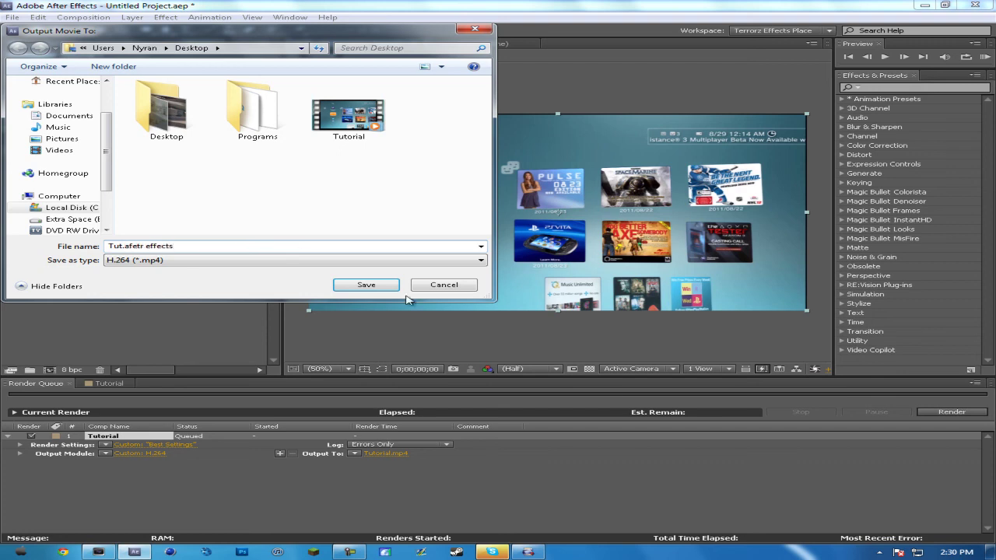
drag(187, 247, 108, 246)
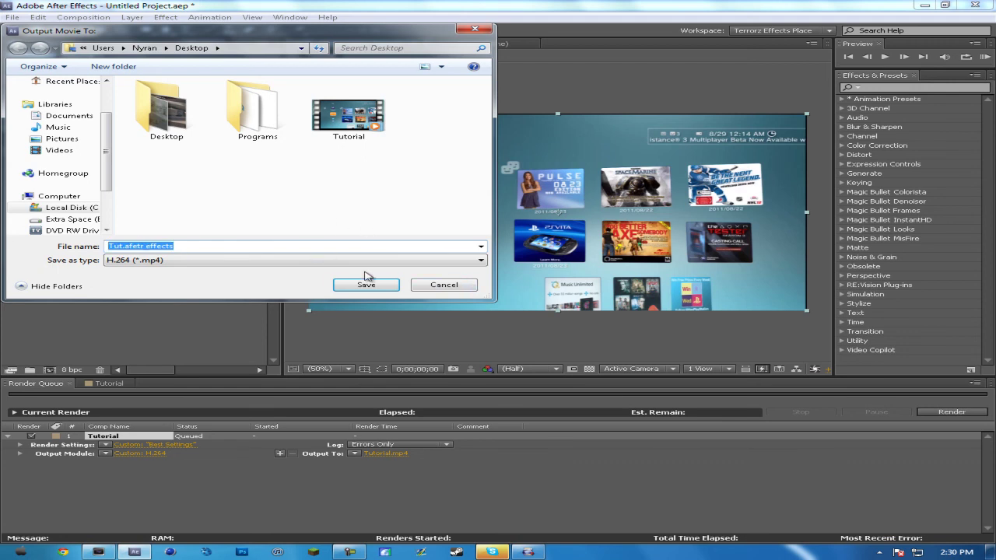
text(abc)
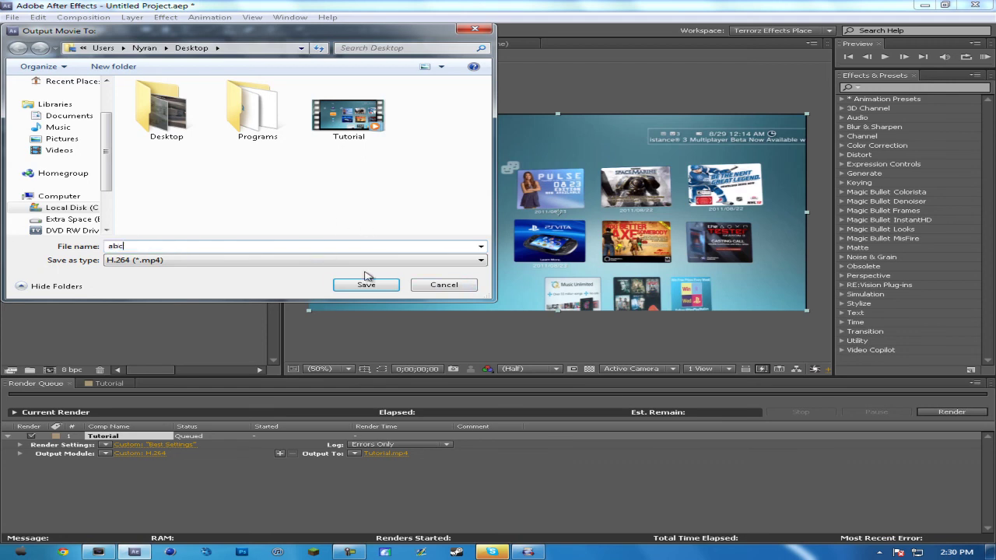
click(397, 286)
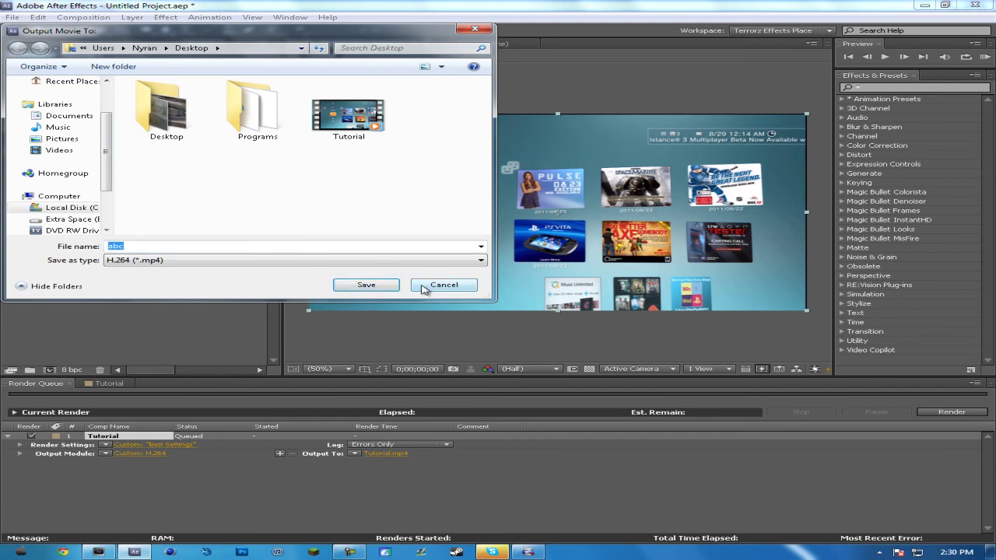
- Name the output file Tutorial 1 on the Desktop, render the queued composition and re-enable the preview refresh
click(386, 454)
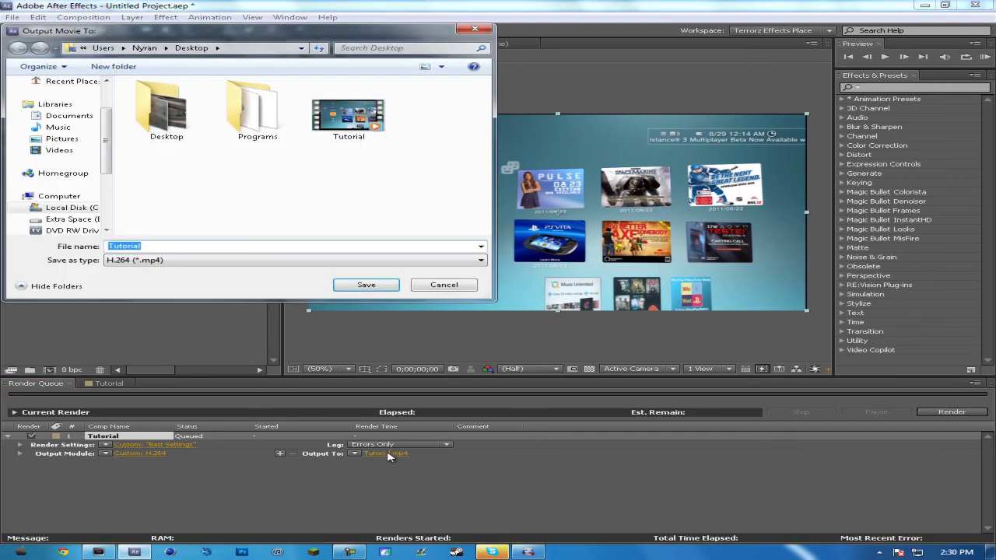
click(210, 247)
click(365, 285)
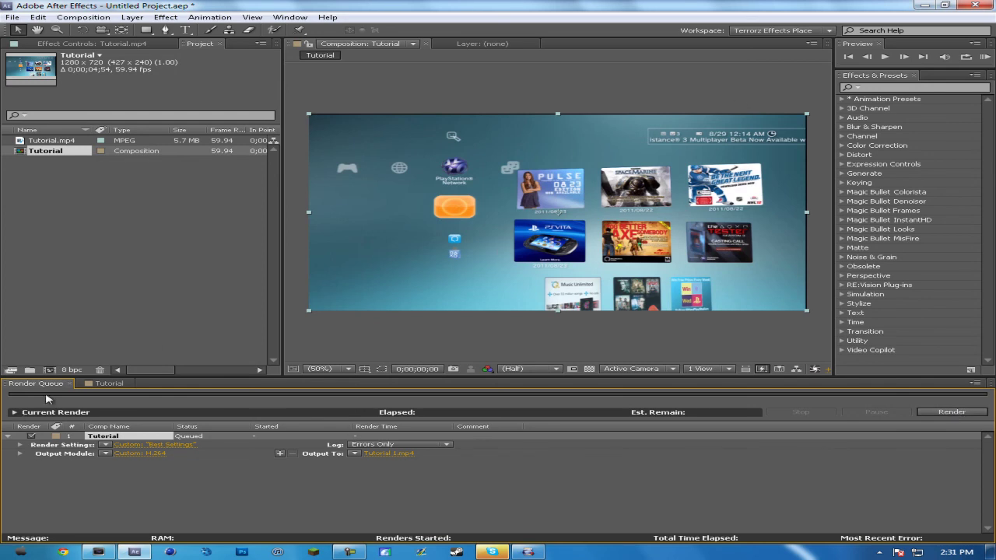
click(951, 412)
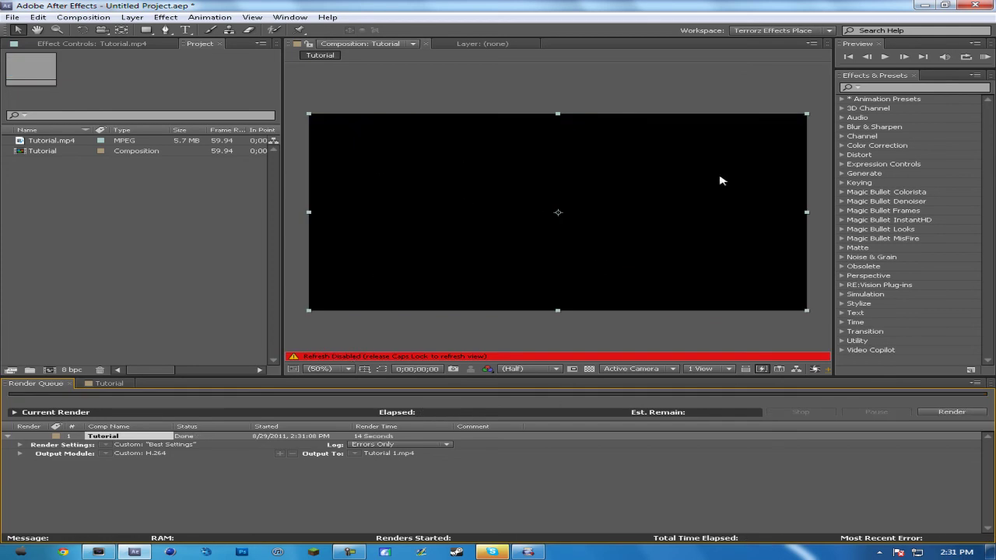
key(Caps_Lock)
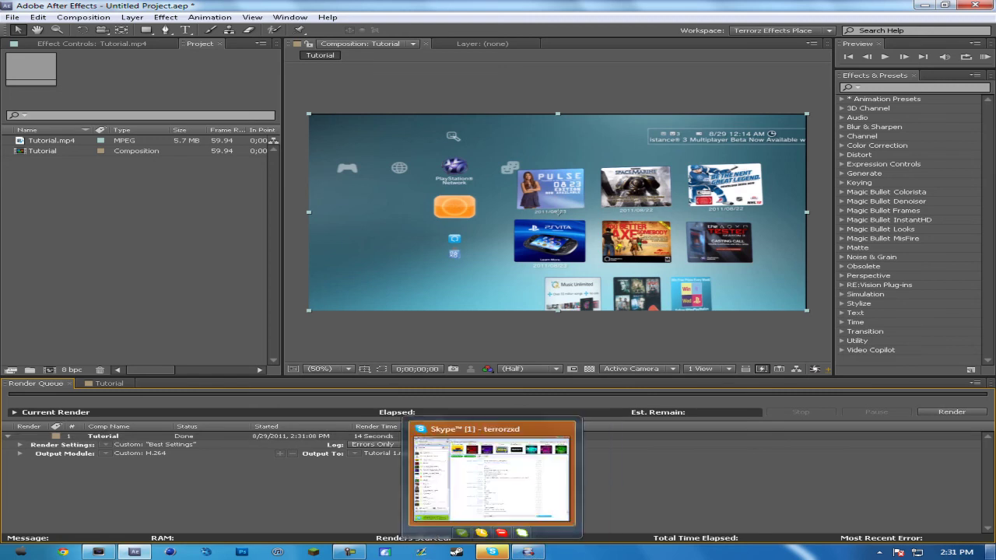
- Show the desktop to locate the rendered Tutorial 1 file
click(528, 552)
key(super+d)
click(350, 552)
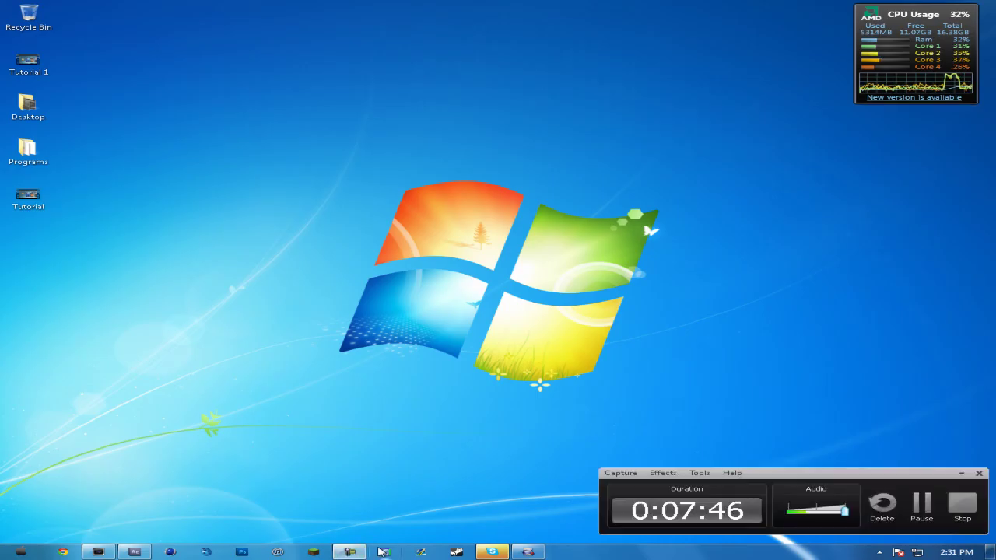